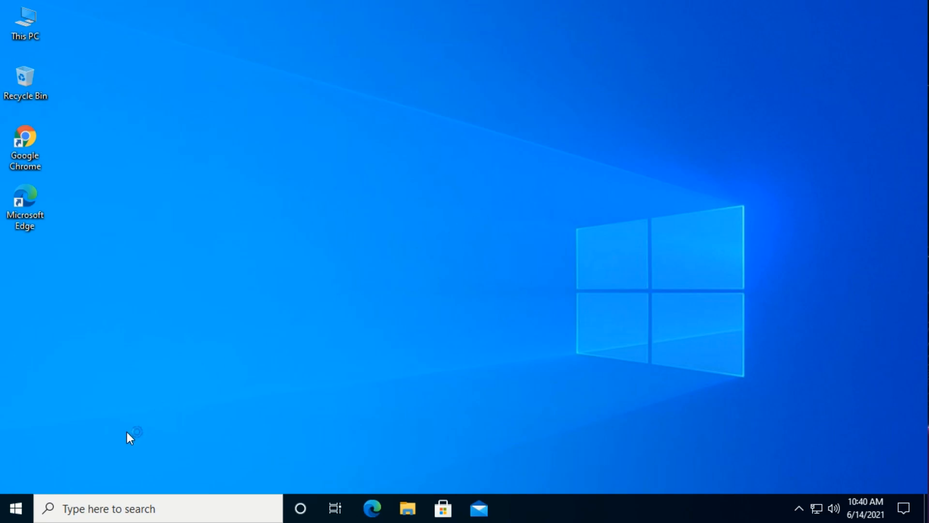
Step: Set Google Chrome as the default web browser in the Windows default apps settings, switching despite the Microsoft Edge suggestion
left_click(16, 507)
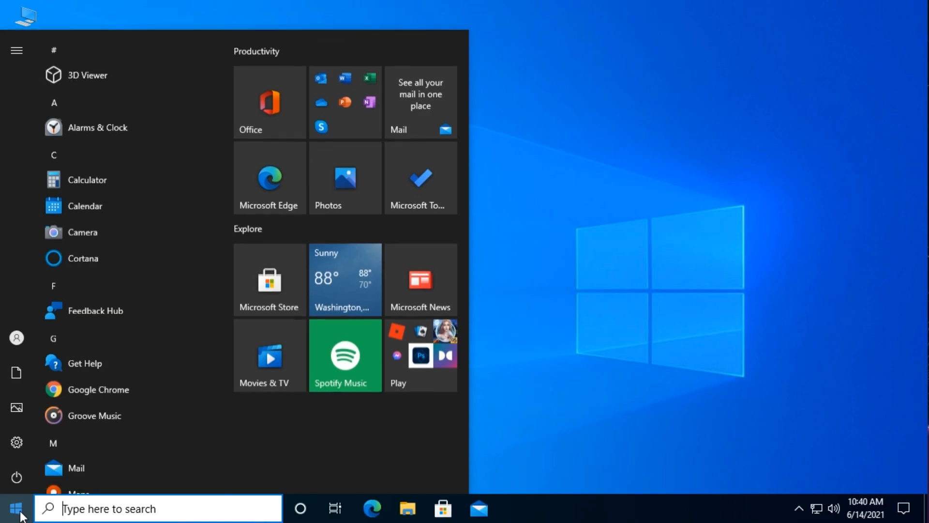
left_click(29, 441)
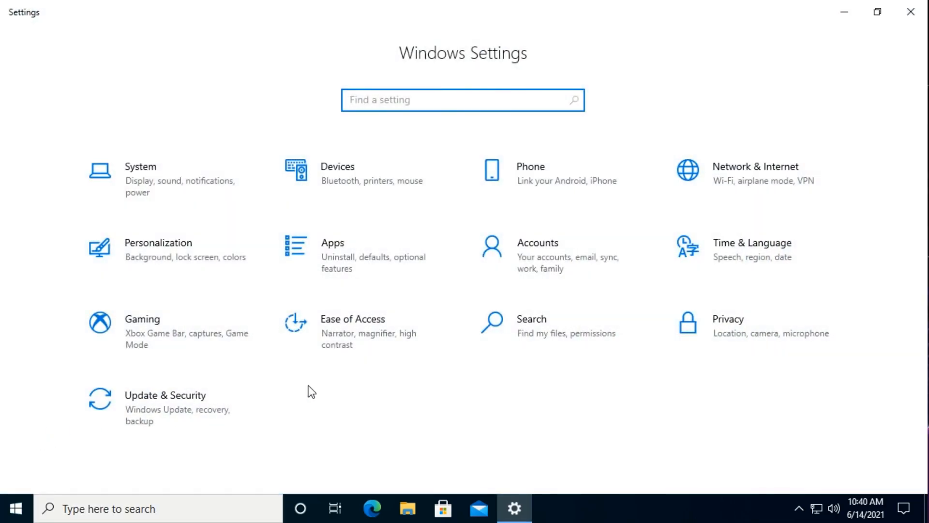
left_click(349, 251)
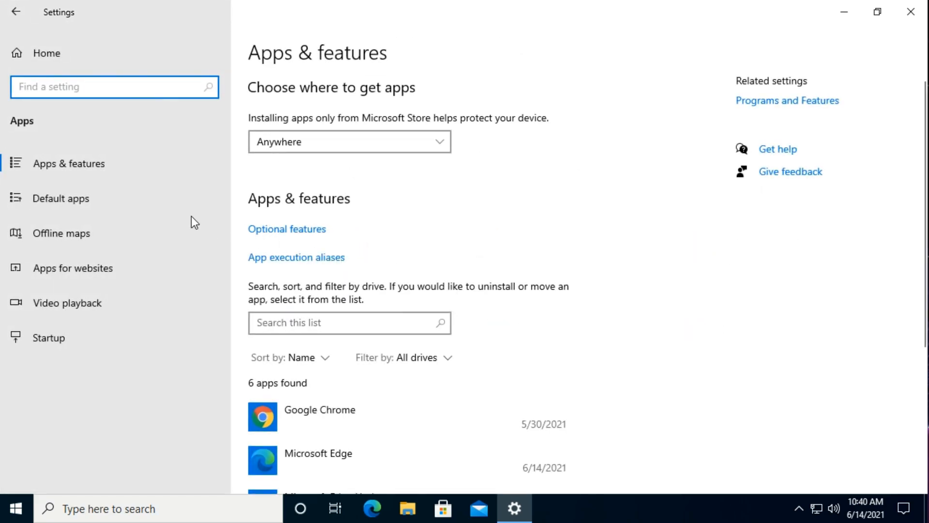
left_click(97, 199)
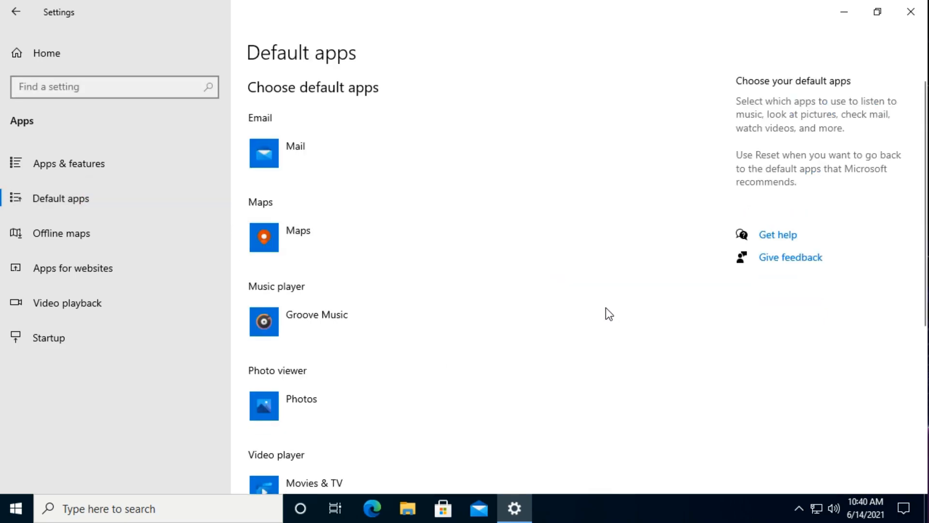
scroll(609, 314, "down", 5)
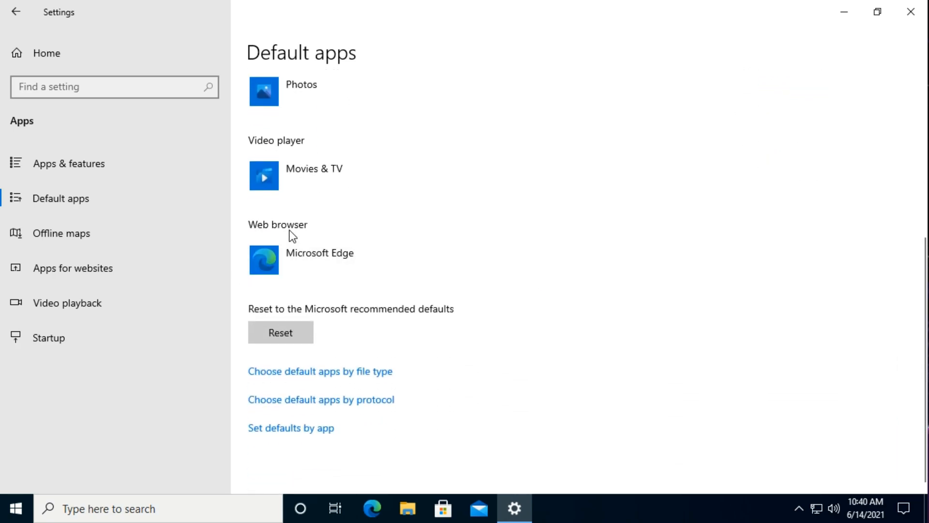
left_click(399, 260)
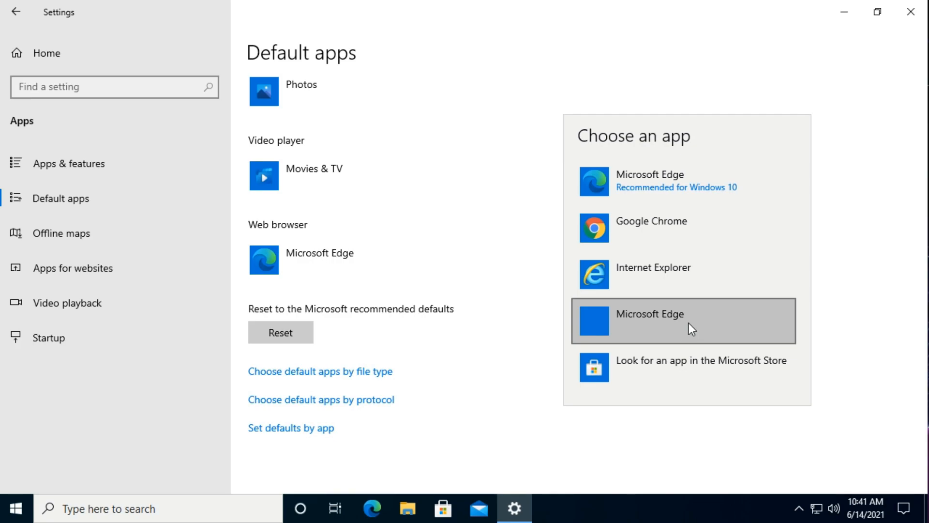
left_click(669, 235)
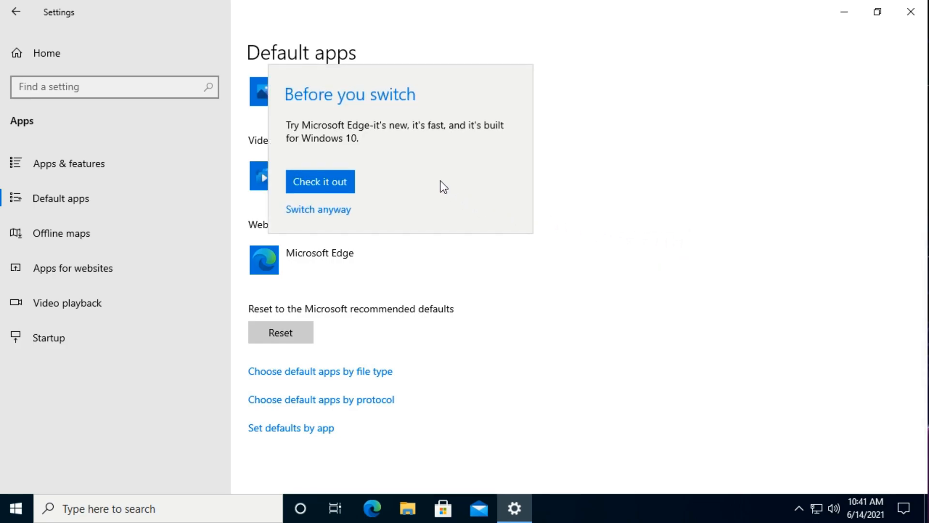
left_click(319, 213)
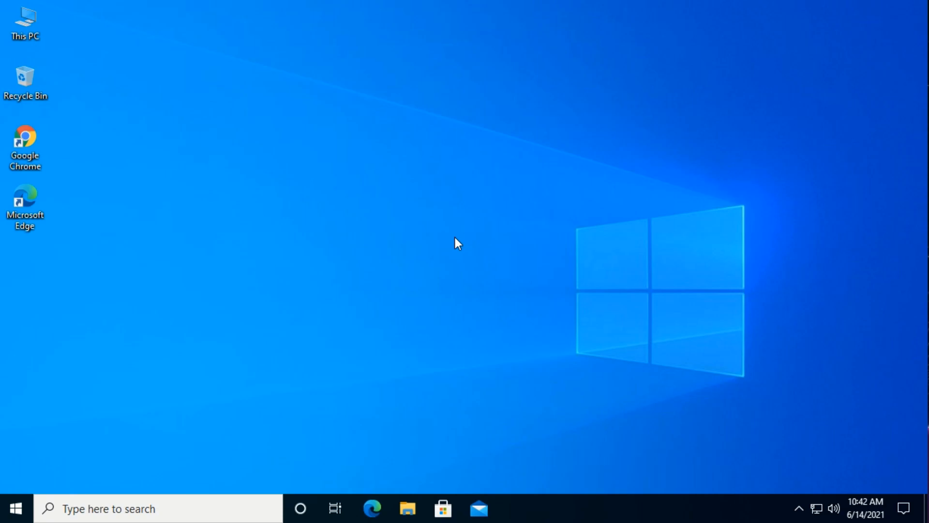
Step: Open the Apps & features page in Windows Settings
left_click(23, 512)
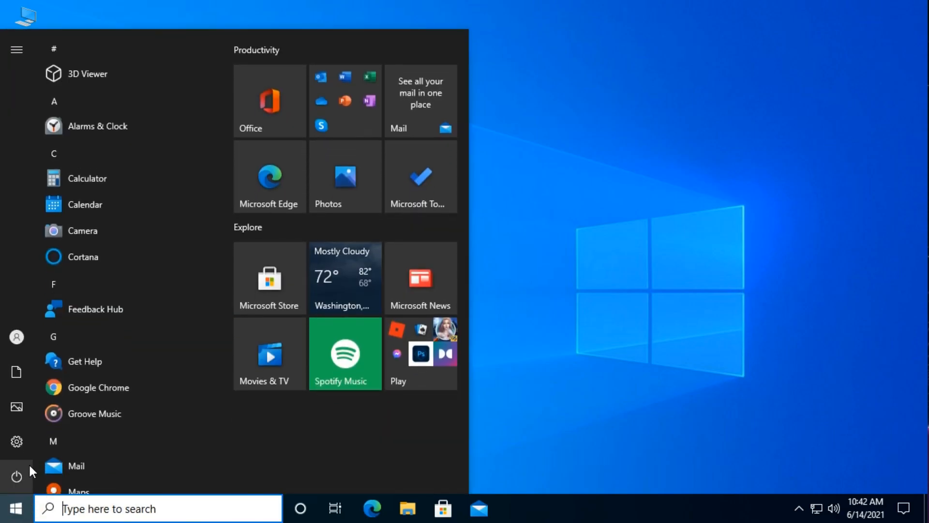
mouse_move(18, 443)
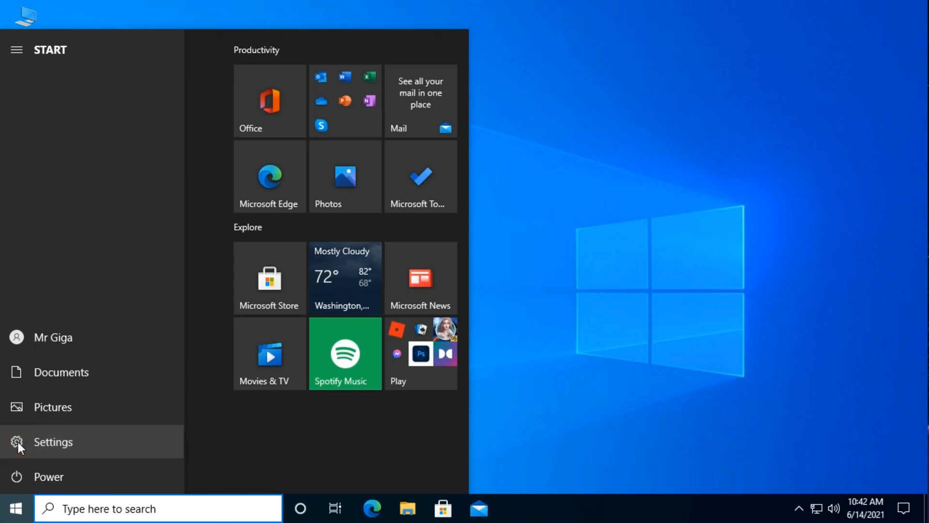
left_click(19, 442)
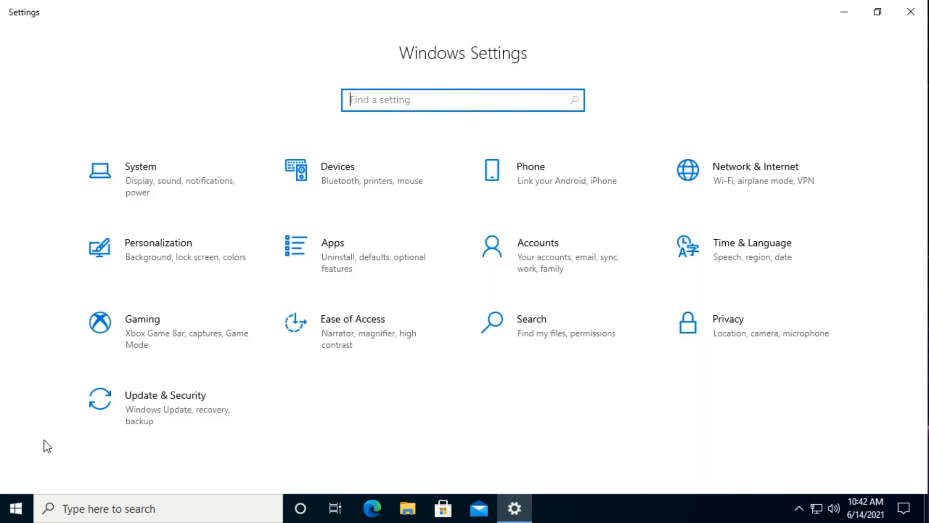
left_click(356, 260)
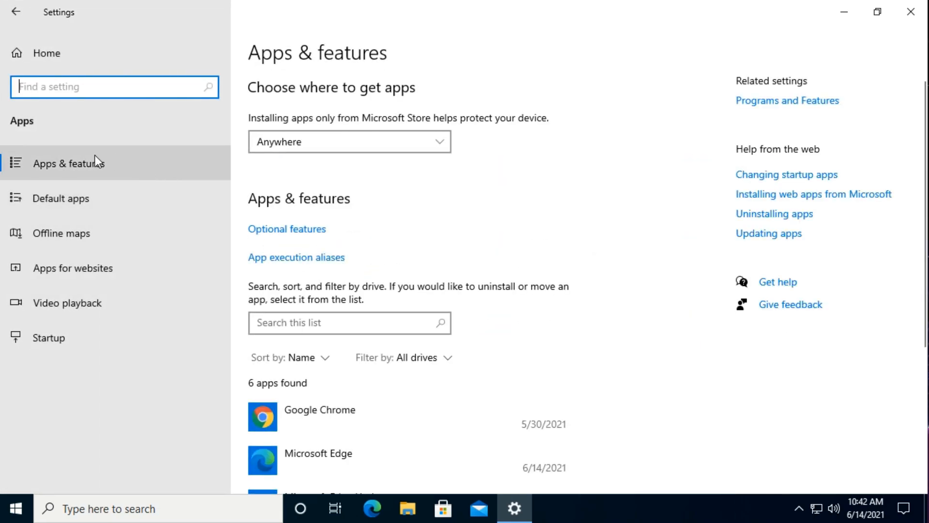
left_click(84, 167)
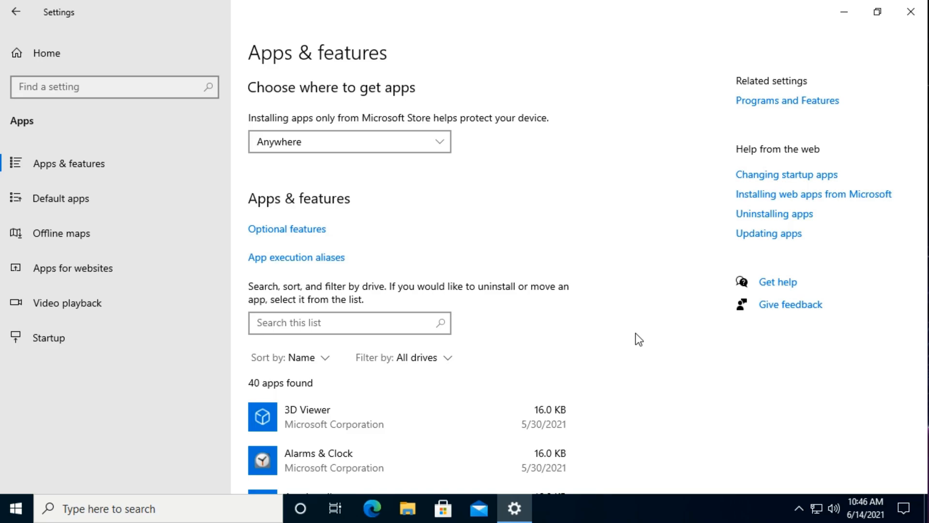
Step: Uninstall Skype from the list of installed apps and confirm the removal
scroll(635, 333, "down", 5)
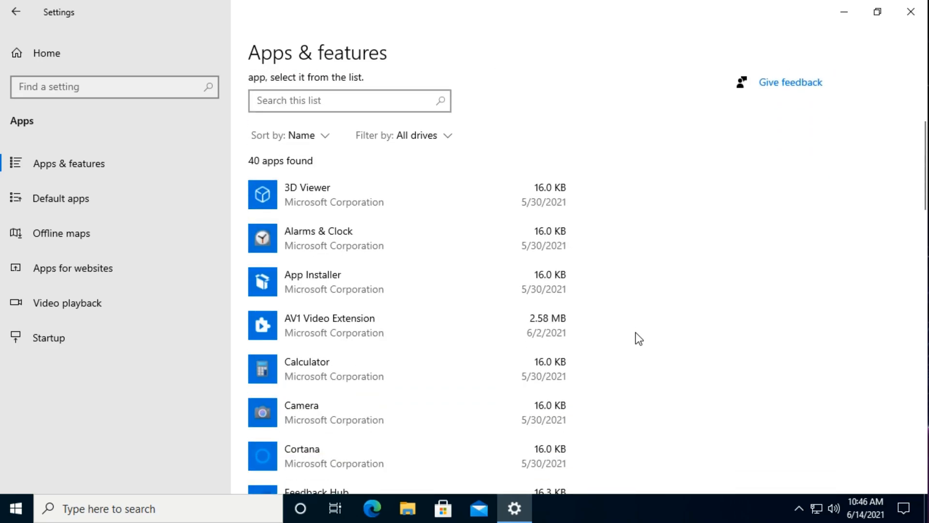
scroll(635, 333, "down", 3)
scroll(636, 332, "down", 3)
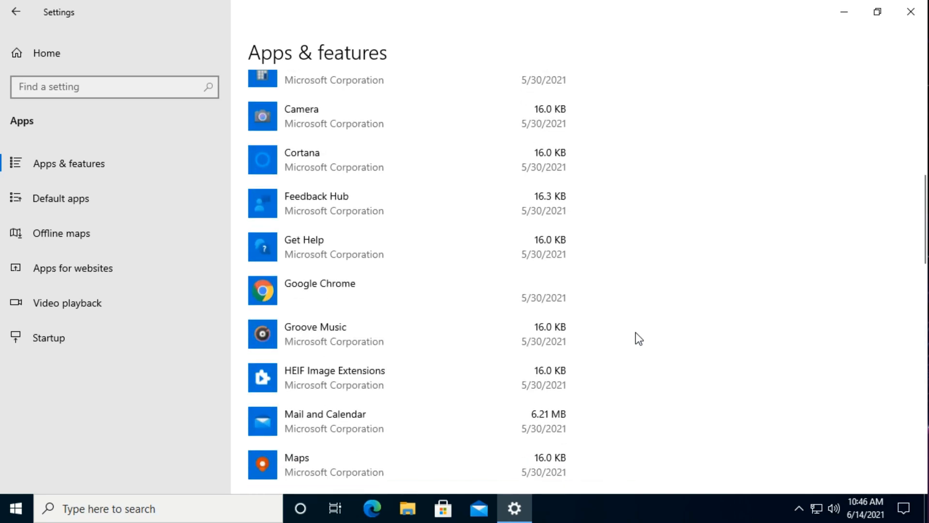
scroll(635, 333, "down", 3)
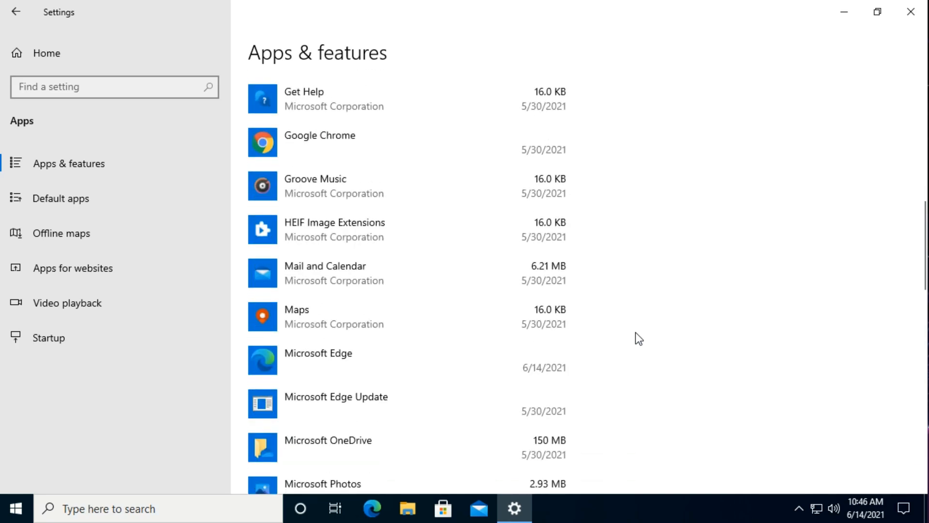
scroll(635, 332, "down", 13)
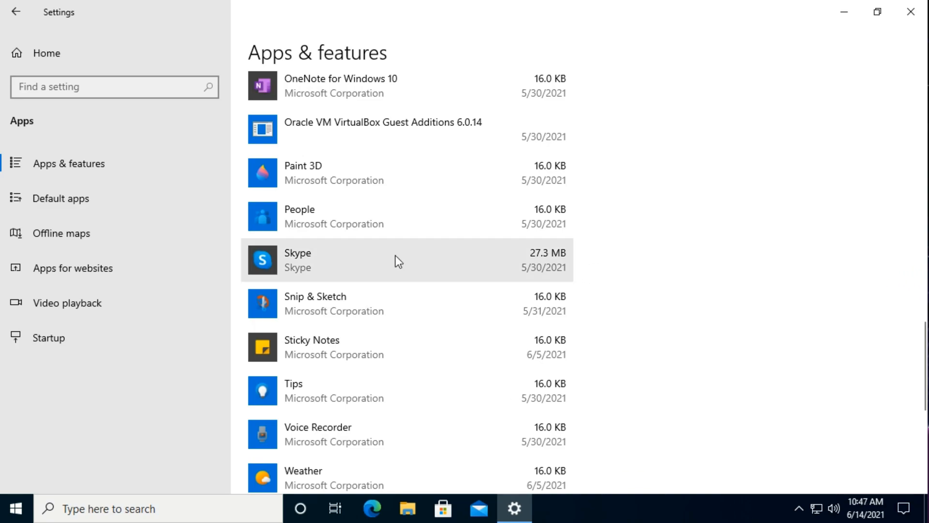
left_click(359, 258)
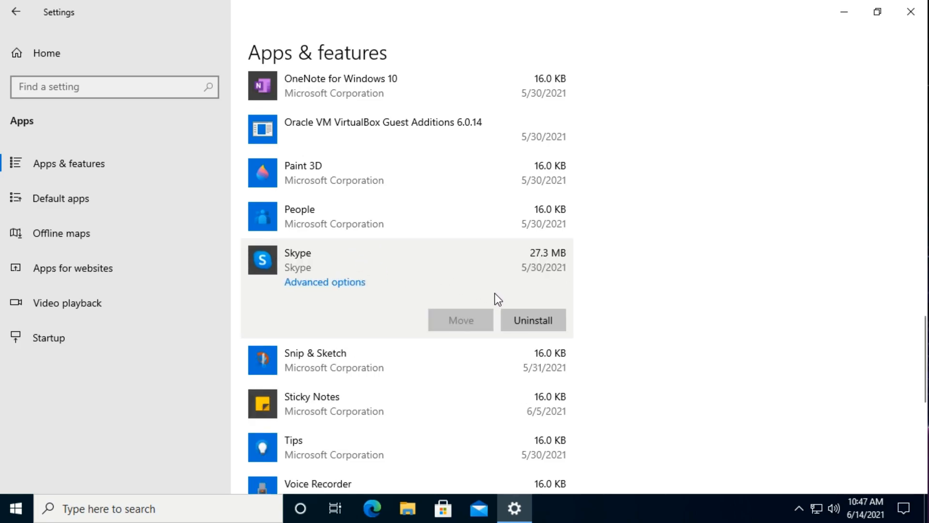
left_click(539, 325)
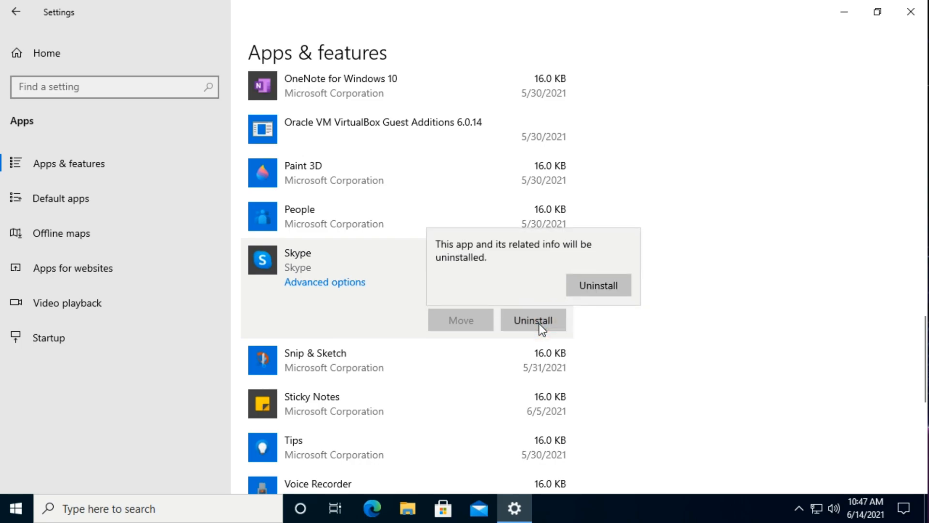
left_click(613, 290)
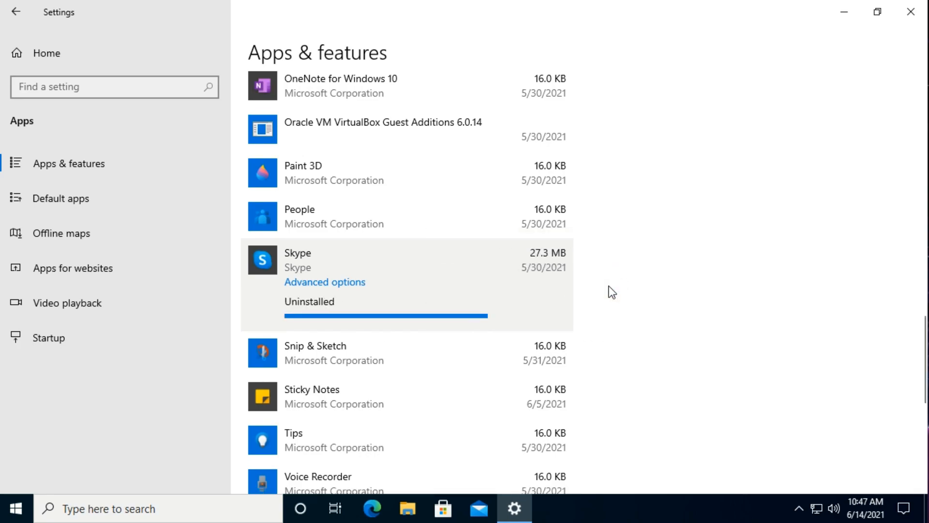
left_click(609, 287)
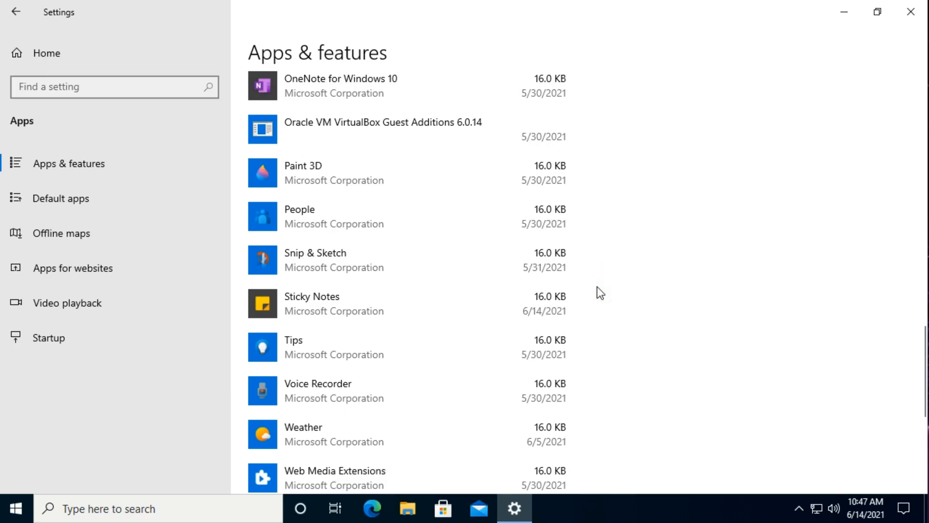
Step: Uninstall Xbox Console Companion from the list of installed apps and confirm the removal
scroll(600, 292, "down", 5)
scroll(601, 294, "down", 2)
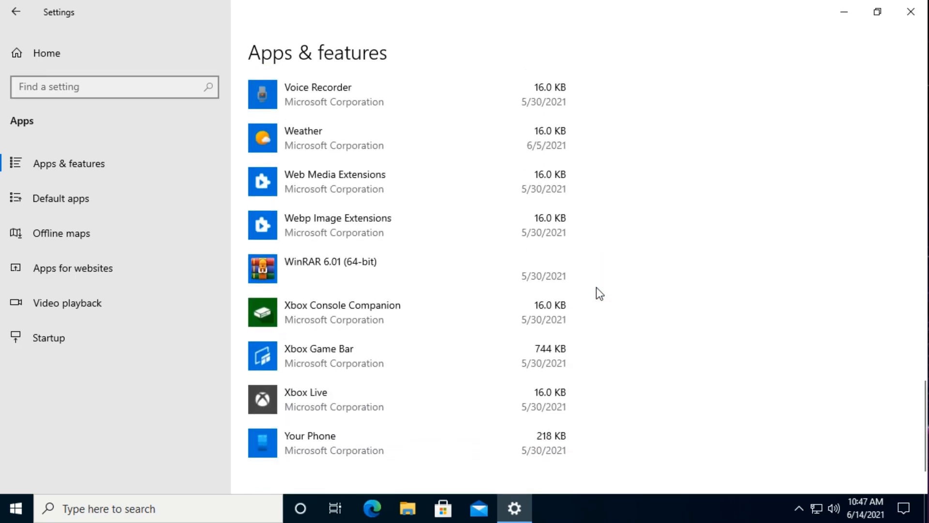
left_click(406, 318)
left_click(535, 376)
left_click(601, 338)
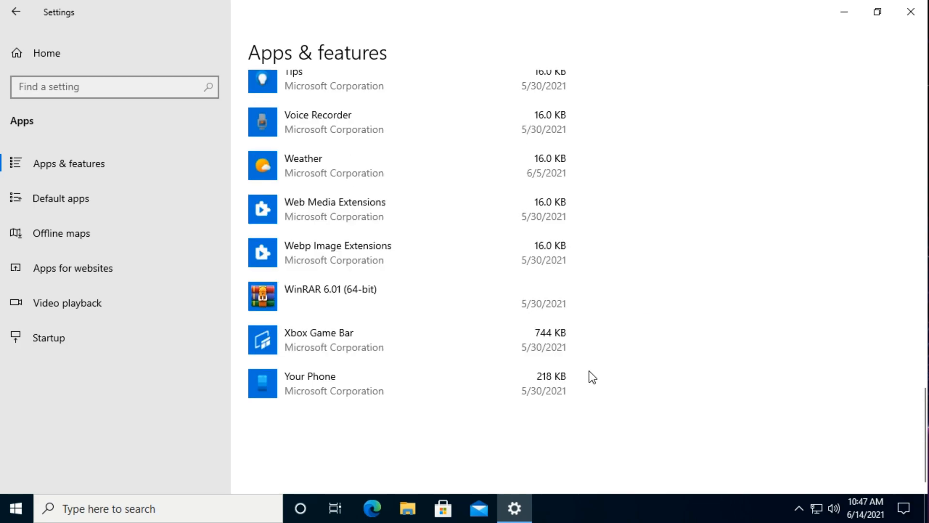
Step: Check whether Xbox Game Bar can be uninstalled from the list of installed apps
left_click(355, 349)
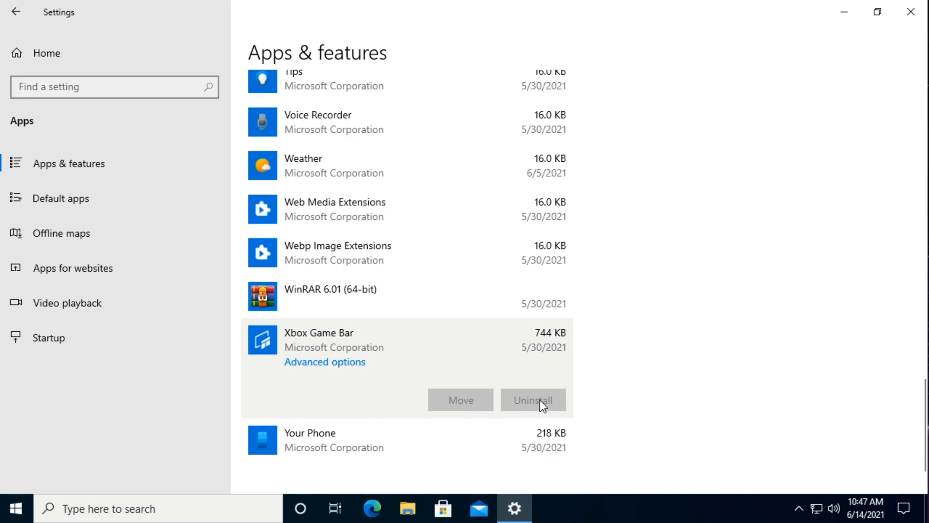
left_click(644, 354)
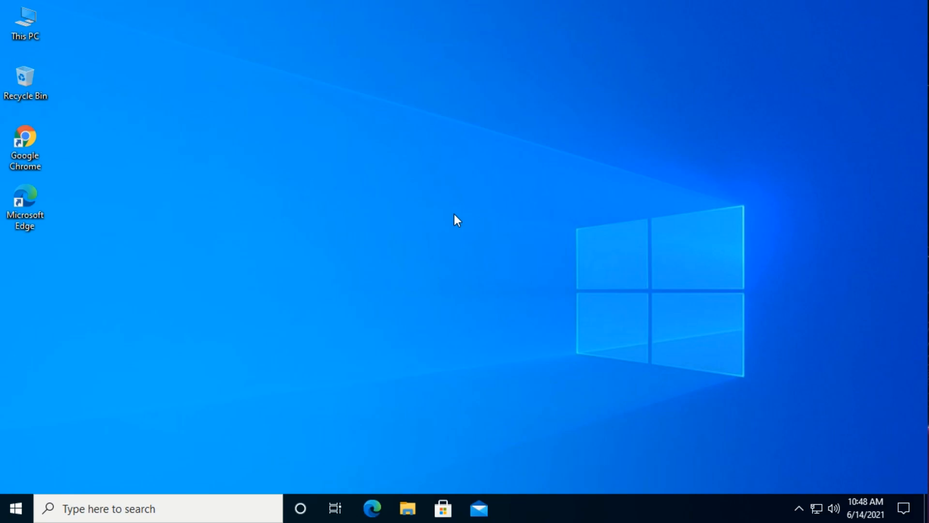
Step: Apply the Dark color mode in the Personalization color settings, and change the color choice to Custom
left_click(16, 507)
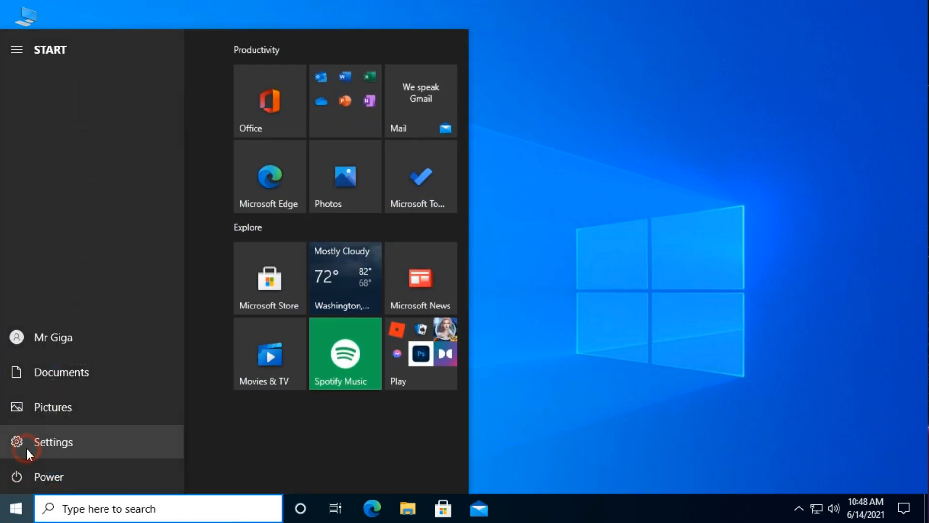
left_click(27, 454)
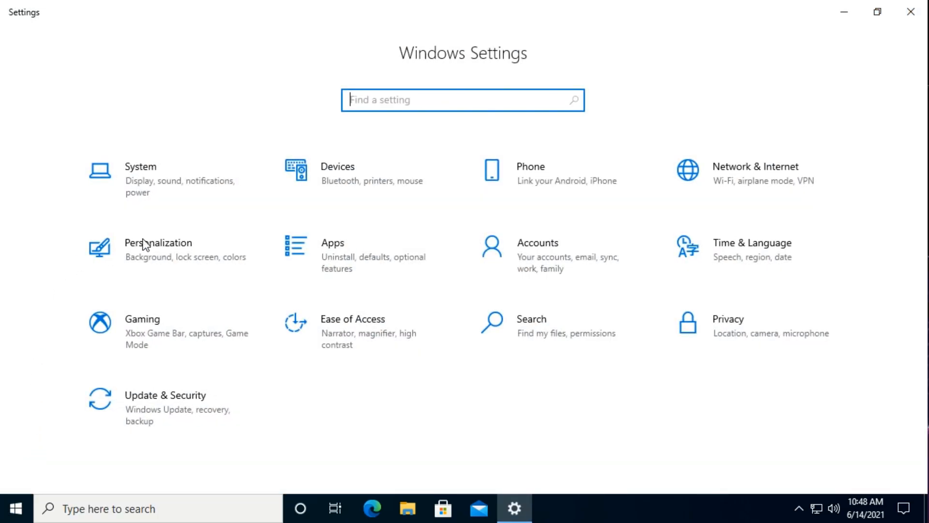
left_click(201, 260)
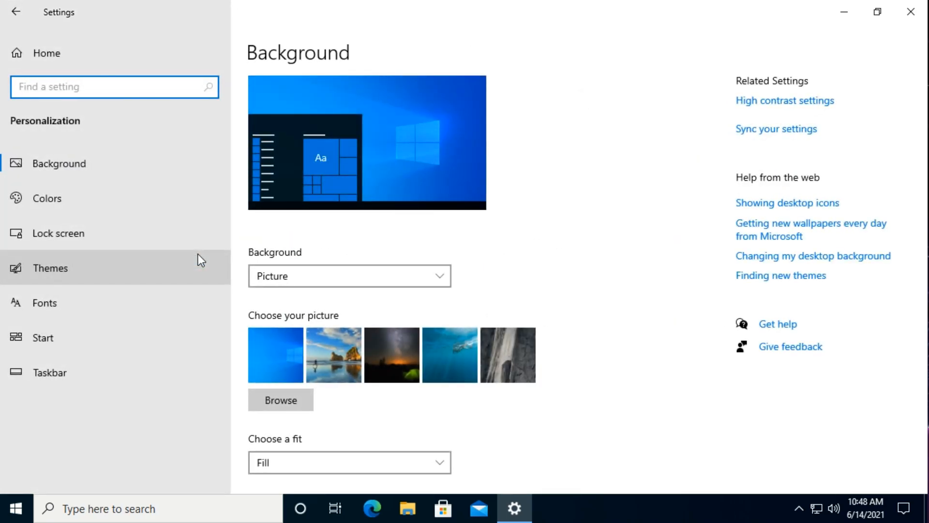
left_click(112, 198)
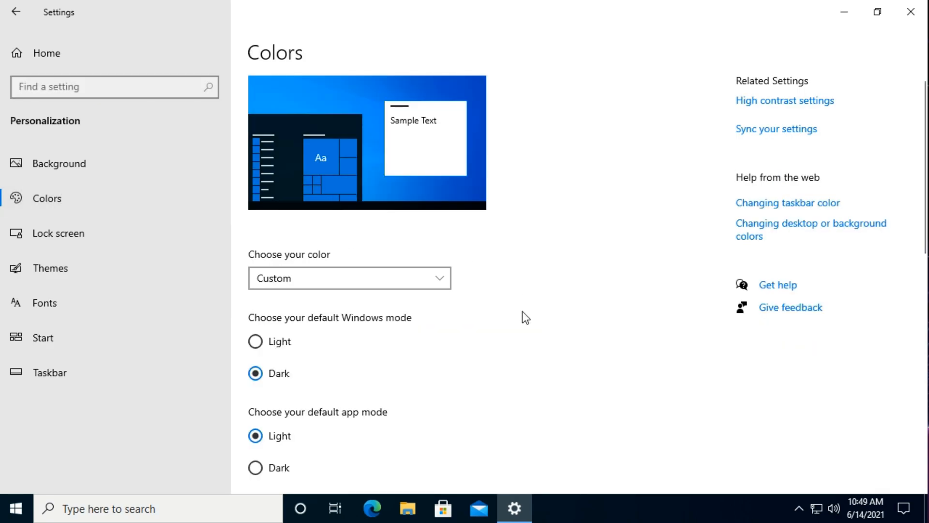
left_click(440, 281)
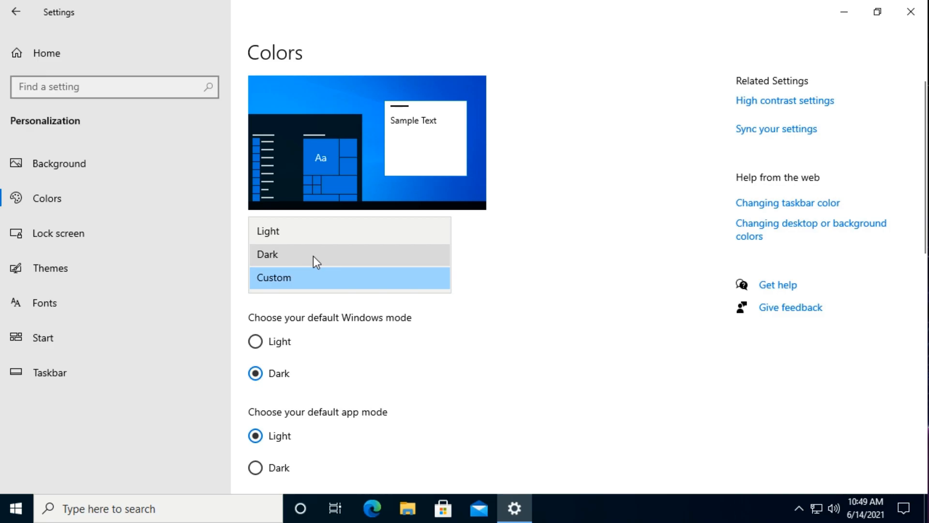
left_click(313, 256)
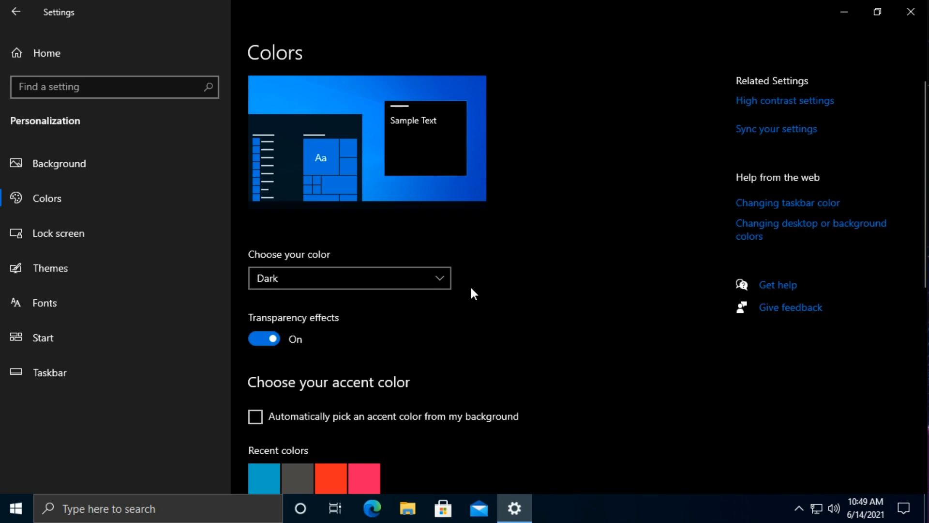
left_click(442, 283)
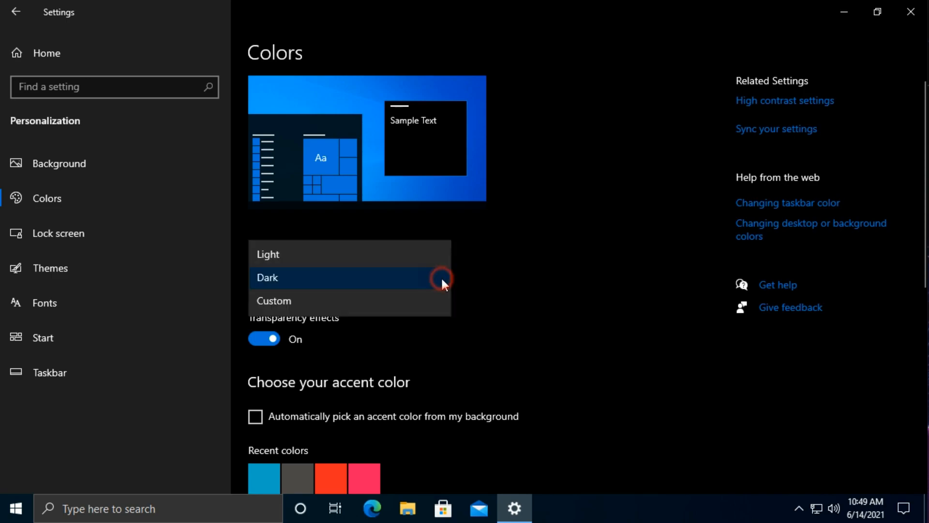
left_click(291, 303)
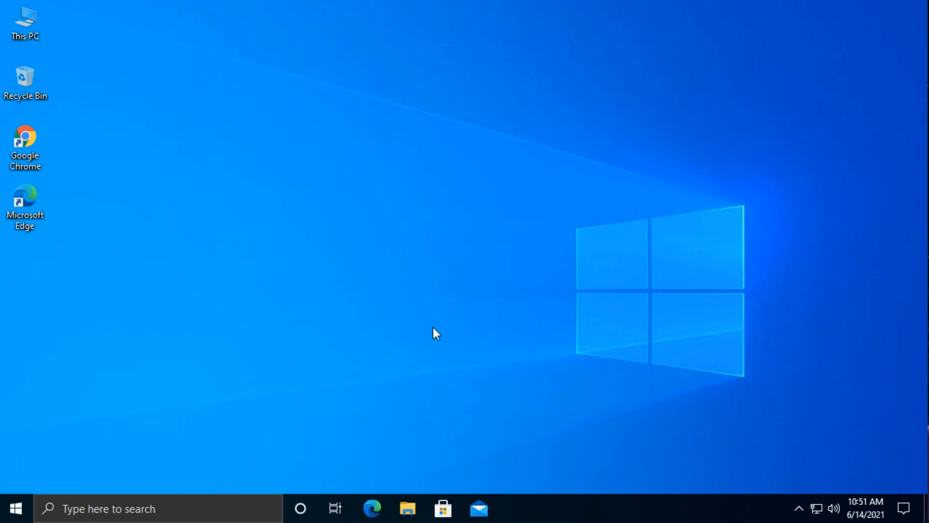
Step: Turn off the advertising ID option for apps in the general Privacy settings of Windows
left_click(19, 505)
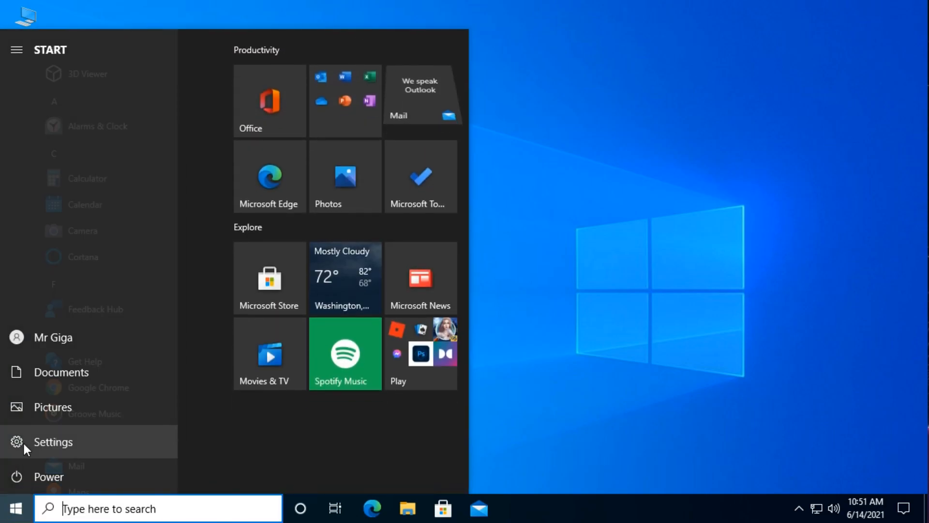
left_click(22, 441)
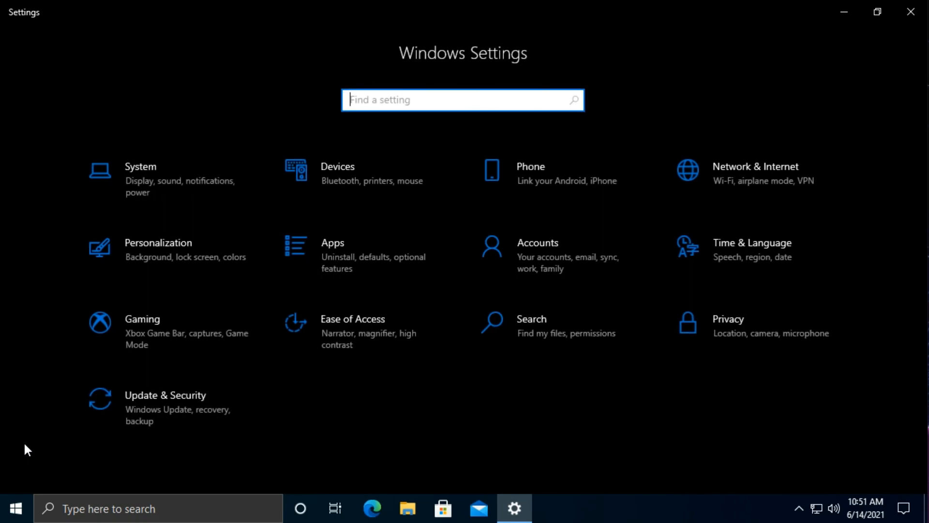
left_click(724, 335)
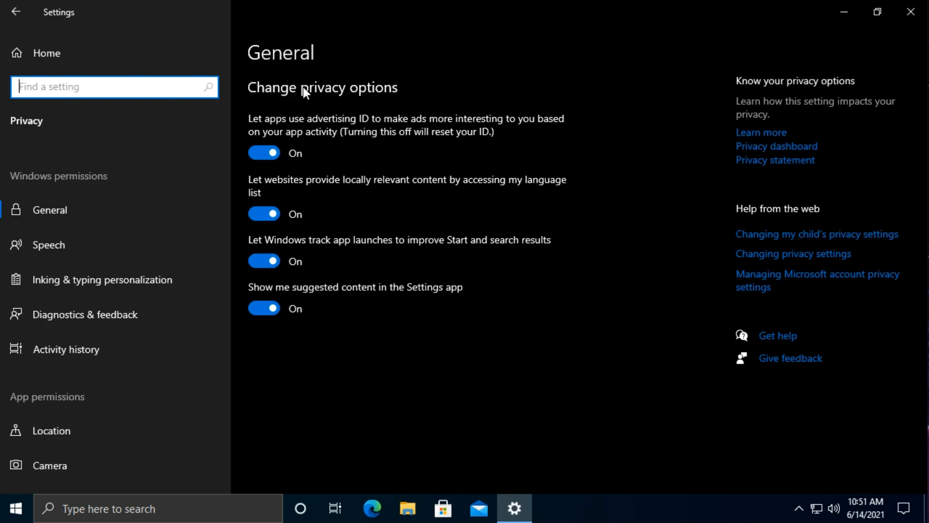
left_click(260, 153)
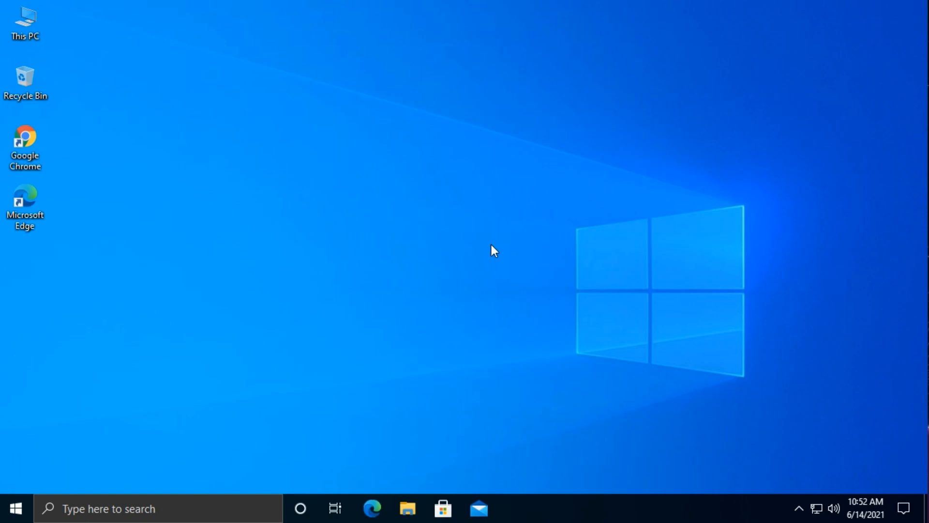
Step: Turn on Storage Sense in the System storage settings and open its configuration page
left_click(23, 507)
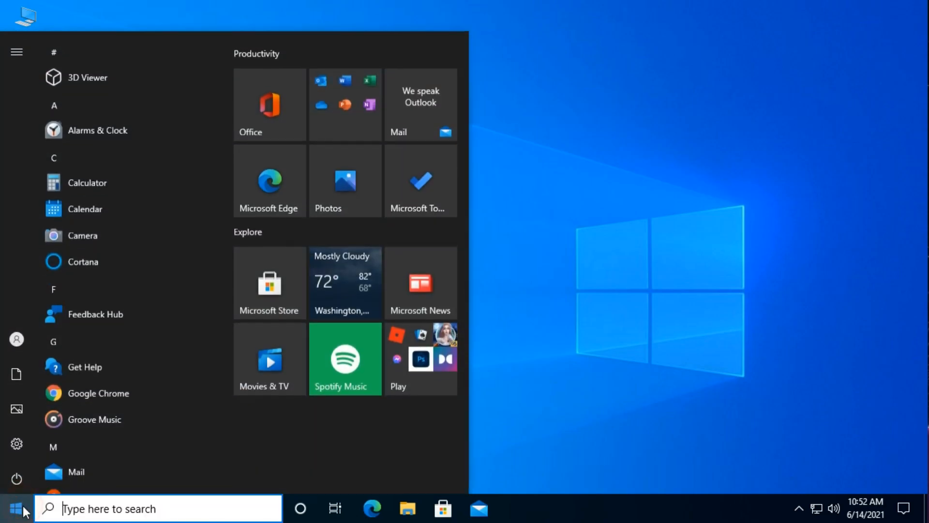
left_click(21, 445)
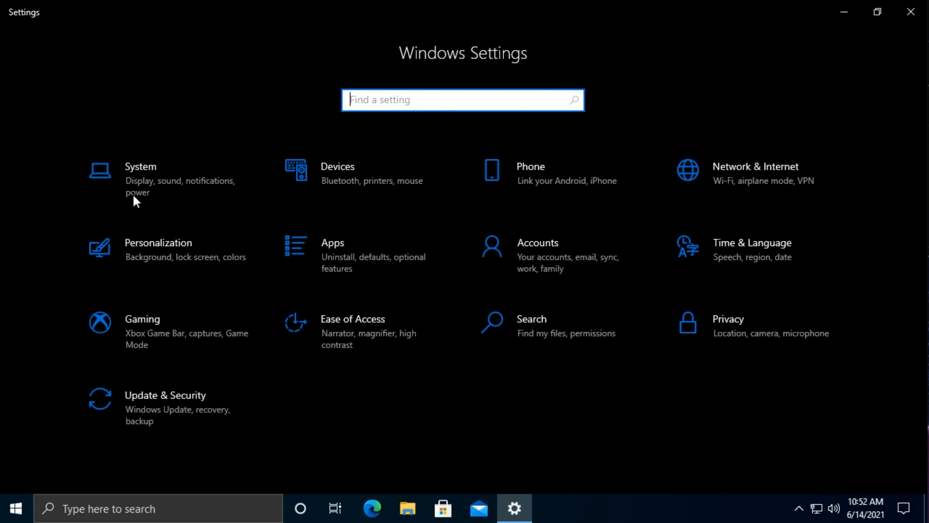
left_click(166, 178)
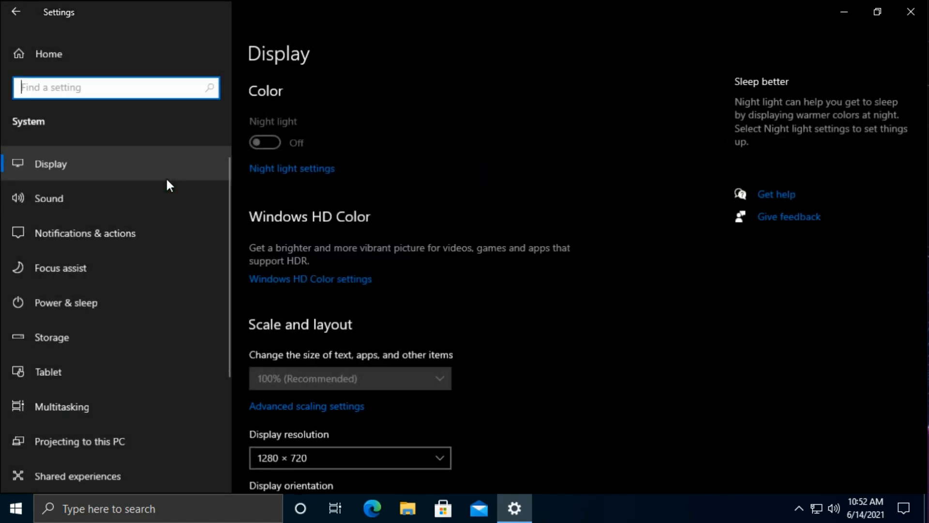
left_click(100, 340)
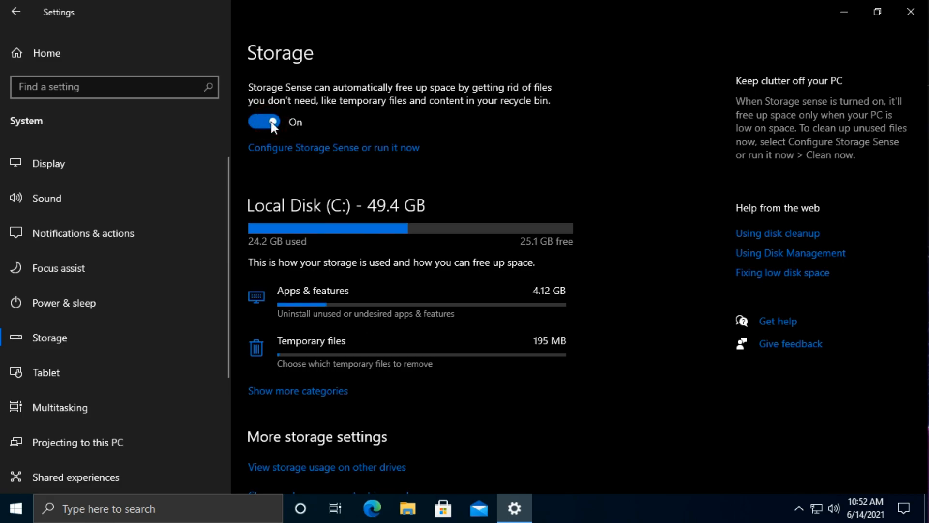
left_click(332, 153)
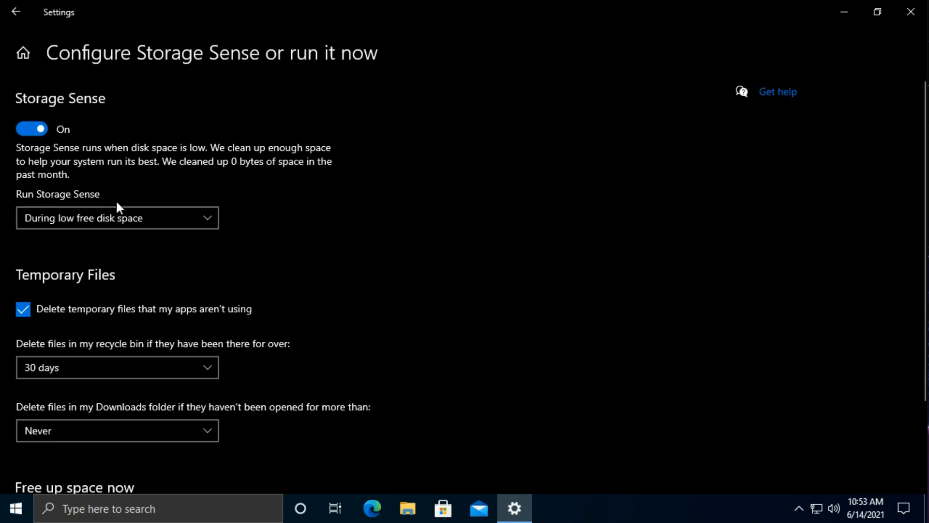
Step: Set Storage Sense to run during low free disk space and to delete recycle bin files after 30 days
left_click(209, 218)
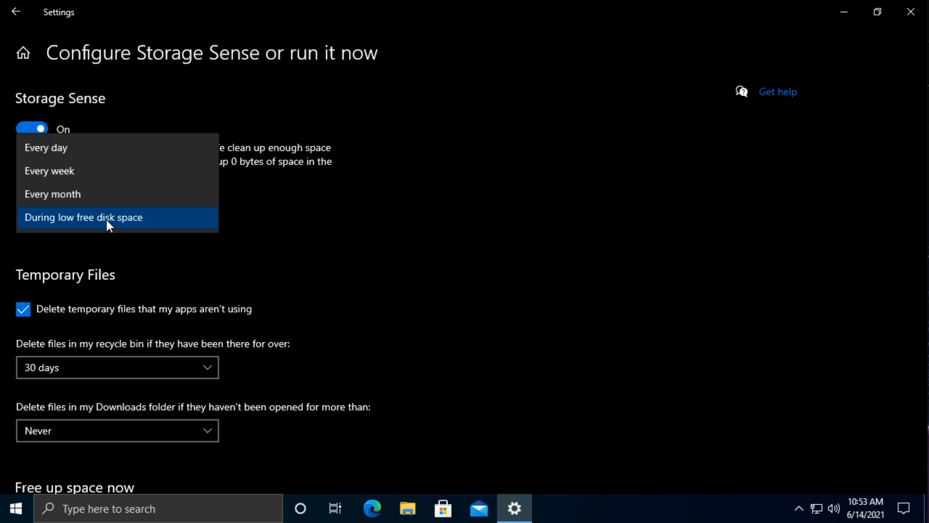
left_click(135, 222)
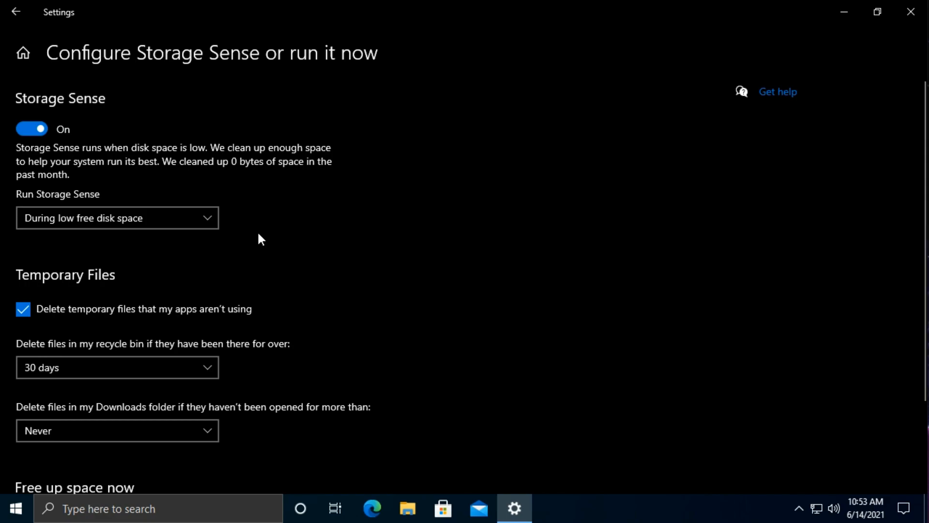
scroll(259, 237, "down", 3)
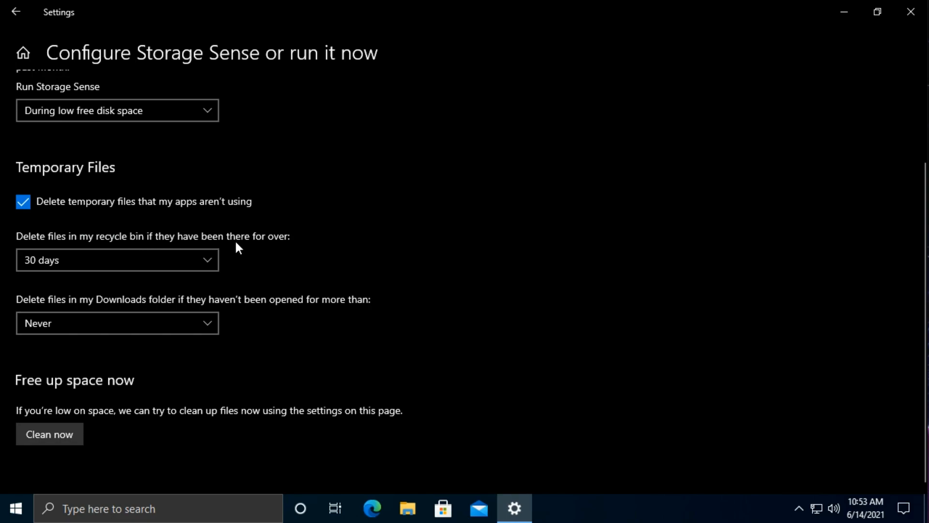
left_click(202, 257)
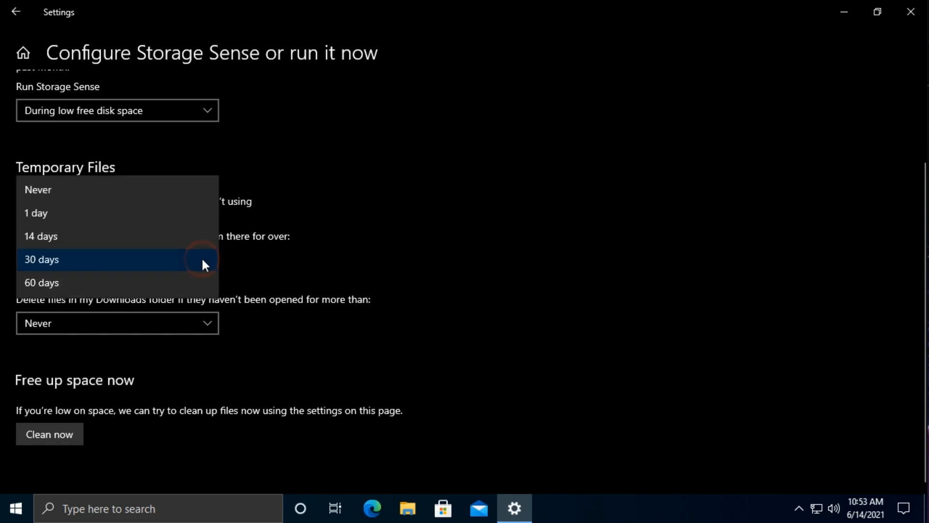
left_click(120, 252)
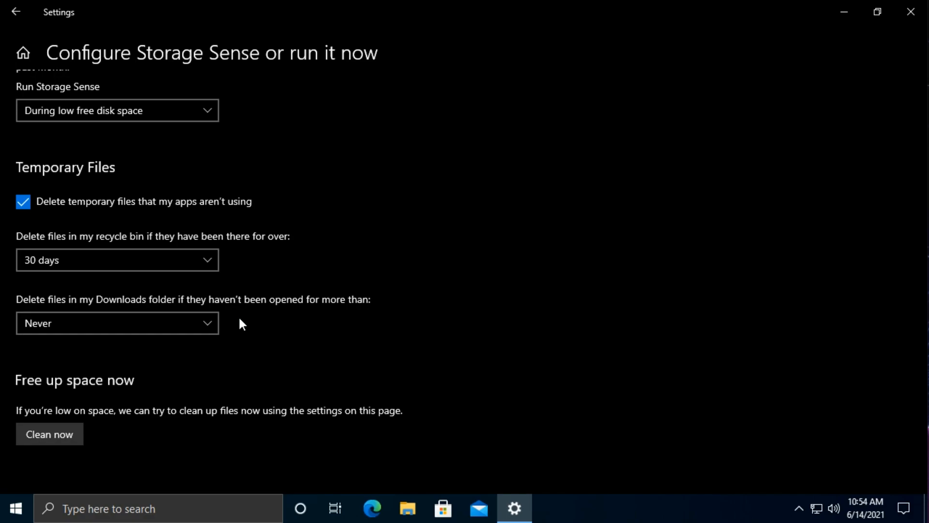
Step: Leave the Downloads folder cleanup at Never, run the Storage Sense cleanup immediately, and close Settings
left_click(209, 323)
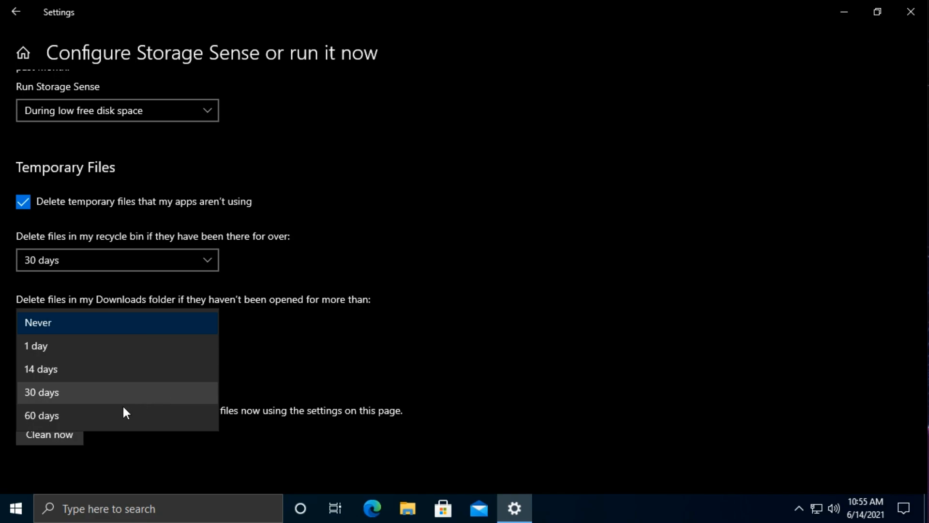
left_click(277, 348)
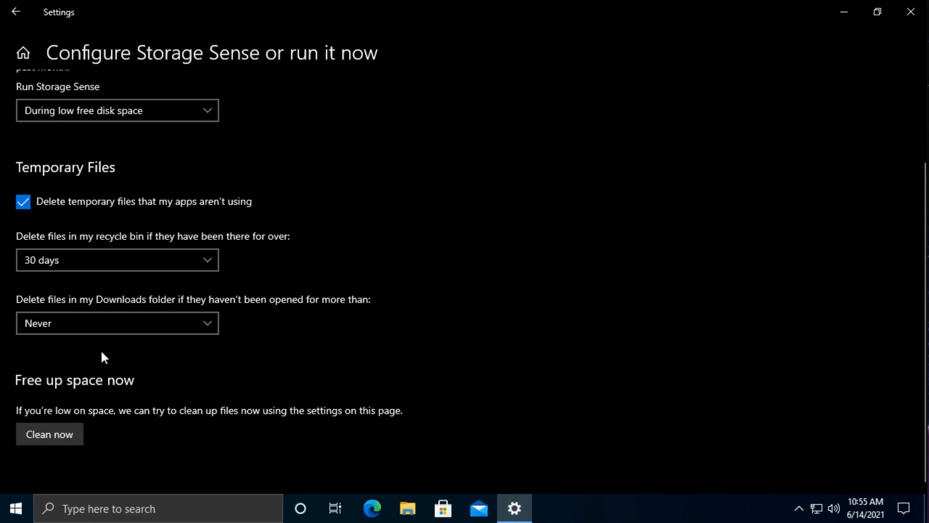
left_click(50, 437)
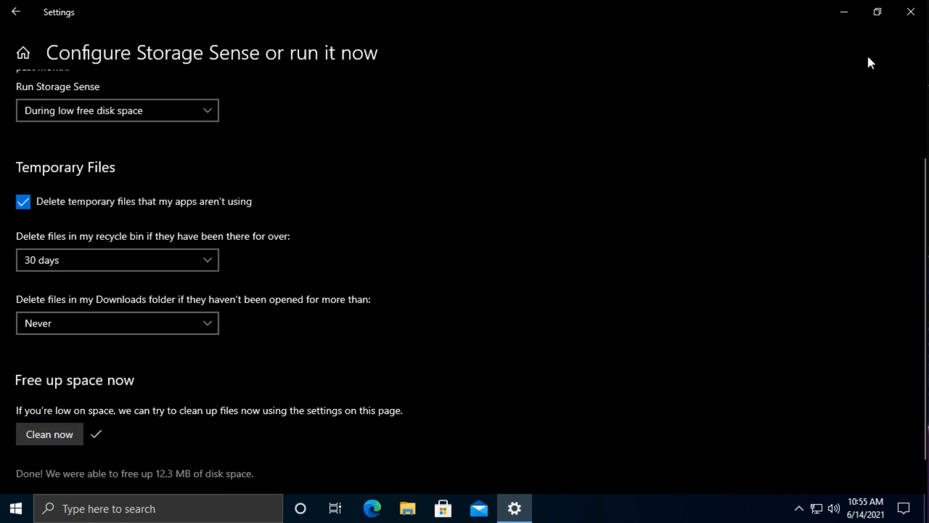
left_click(923, 17)
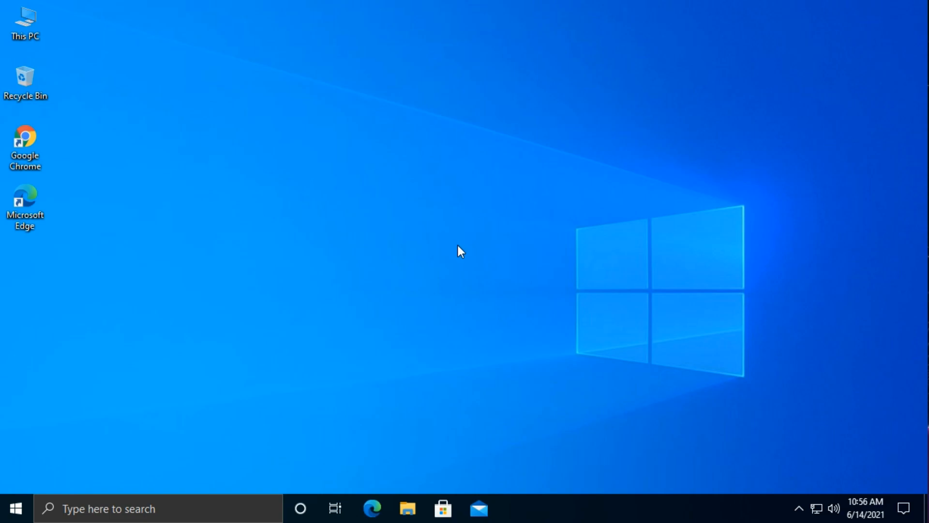
Step: Check the status of the startup programs in Task Manager's detailed view
right_click(596, 508)
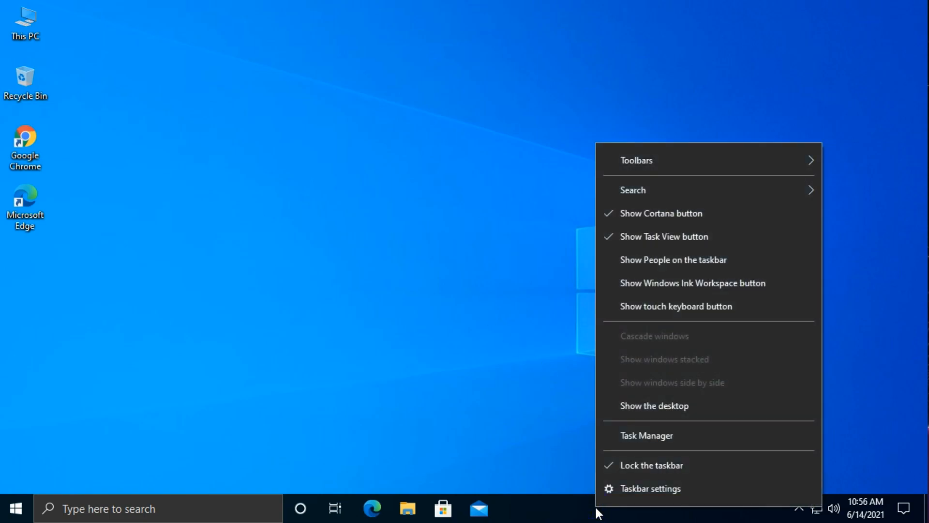
left_click(641, 442)
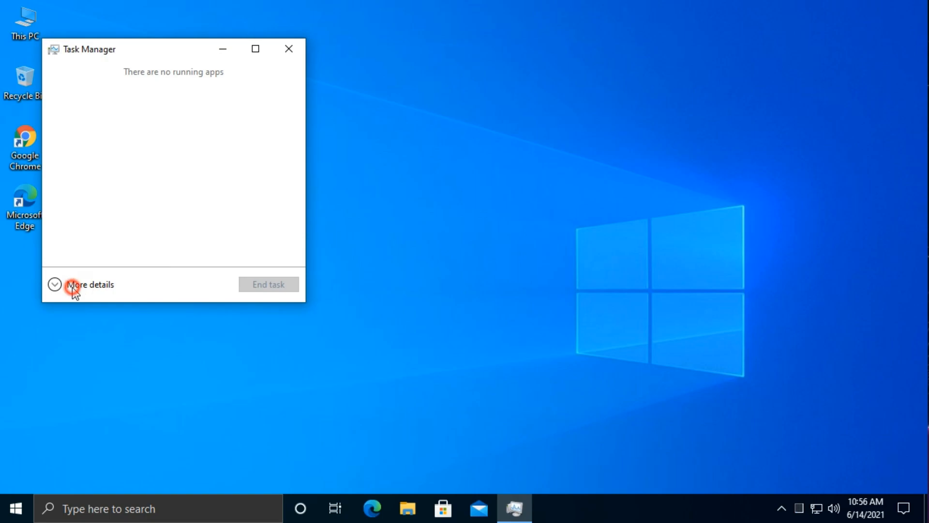
left_click(71, 285)
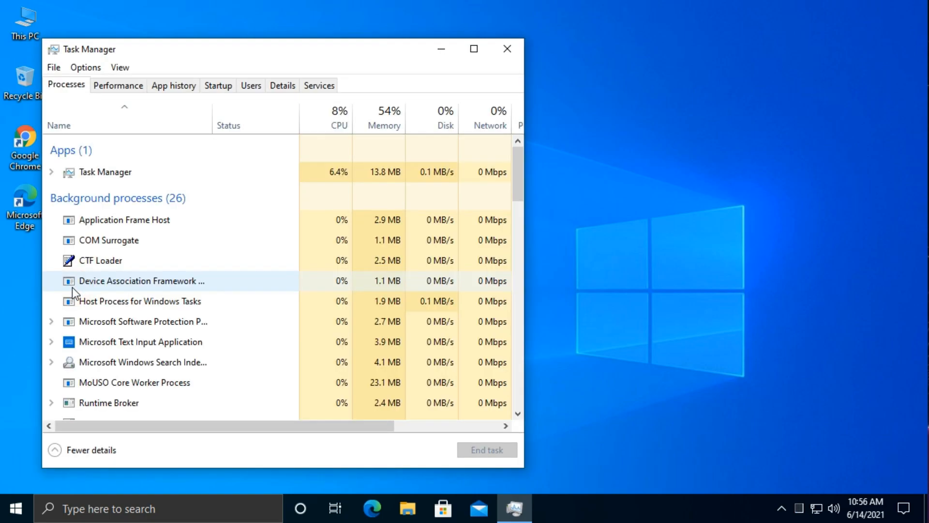
left_click(219, 85)
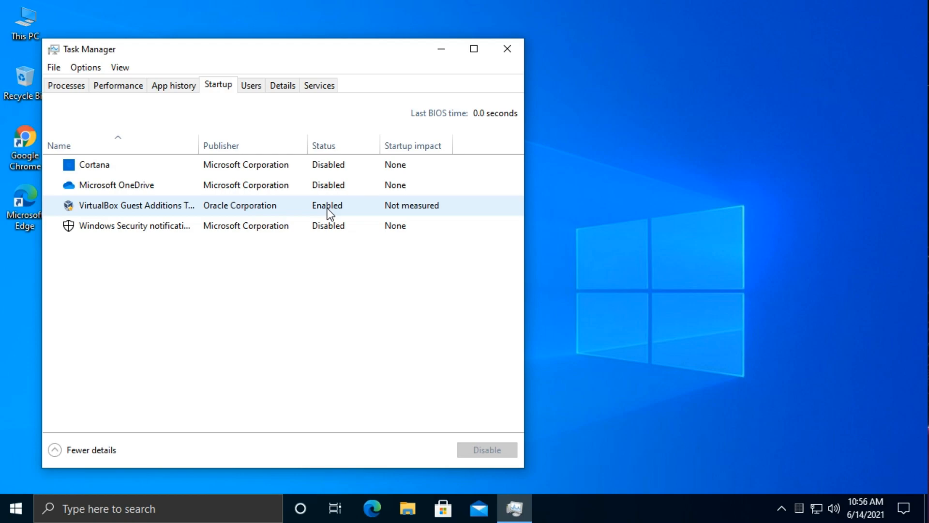
left_click(330, 149)
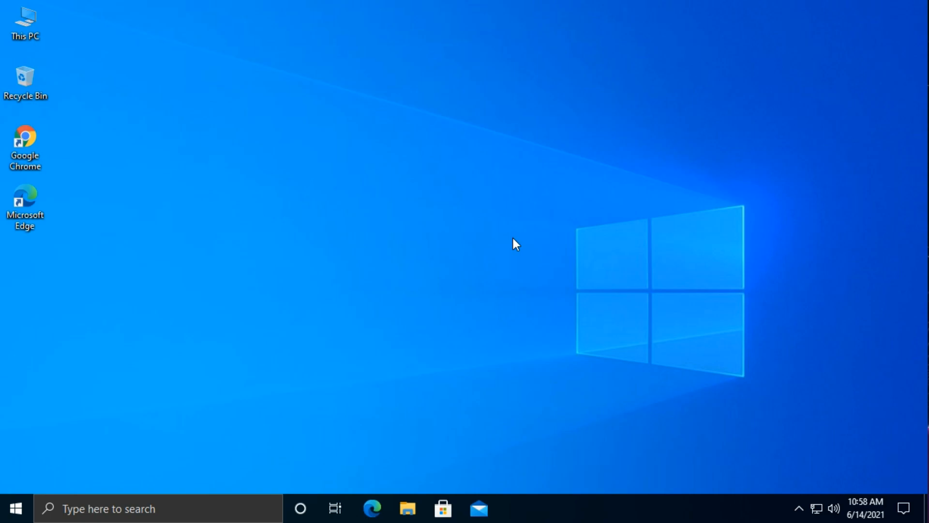
Step: Search for "user account control", lower the User Account Control notification level to Never notify, and approve the change
left_click(138, 508)
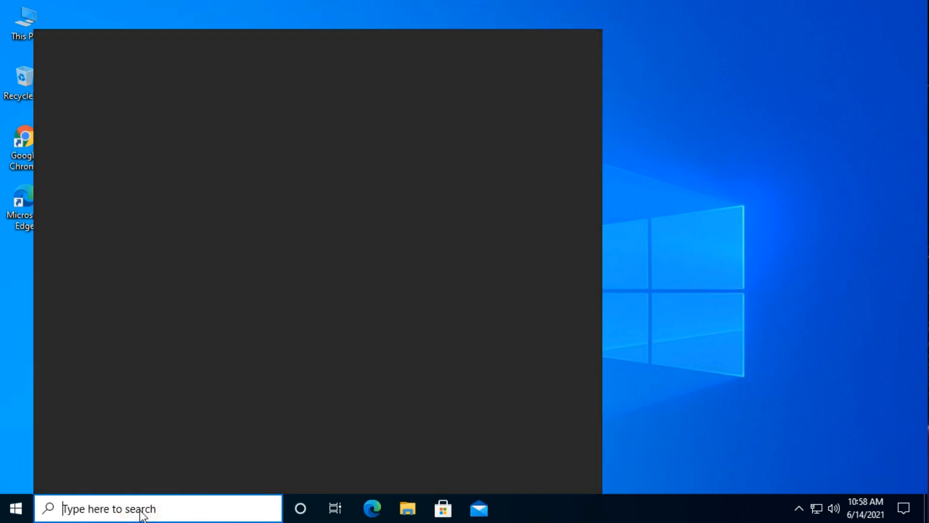
type("use")
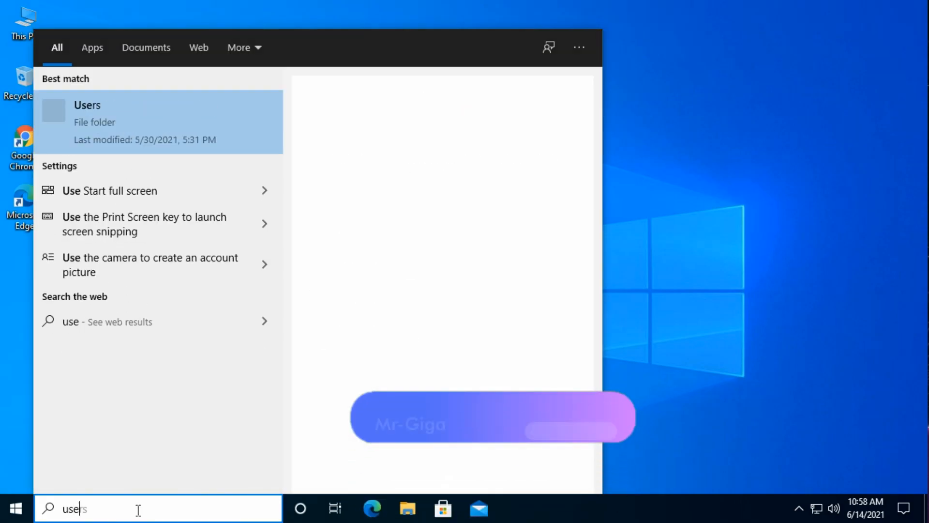
type("r account ")
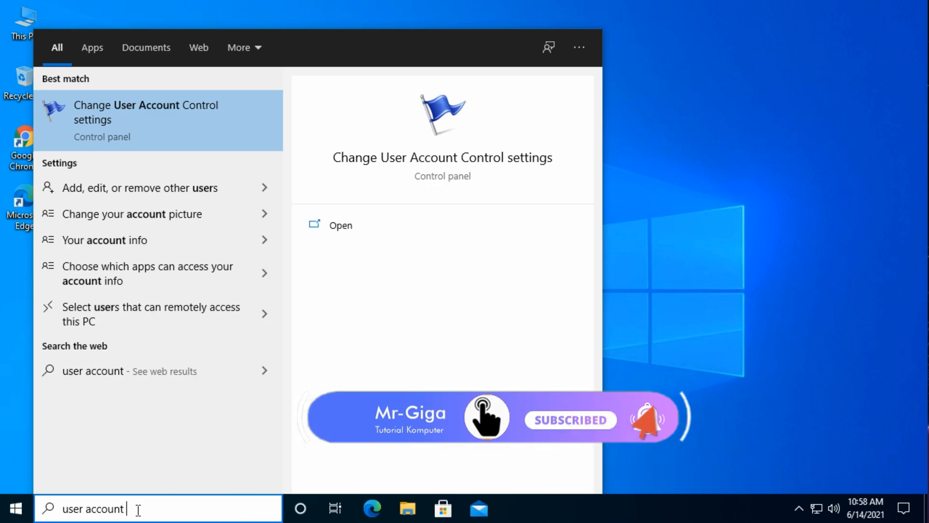
type("control")
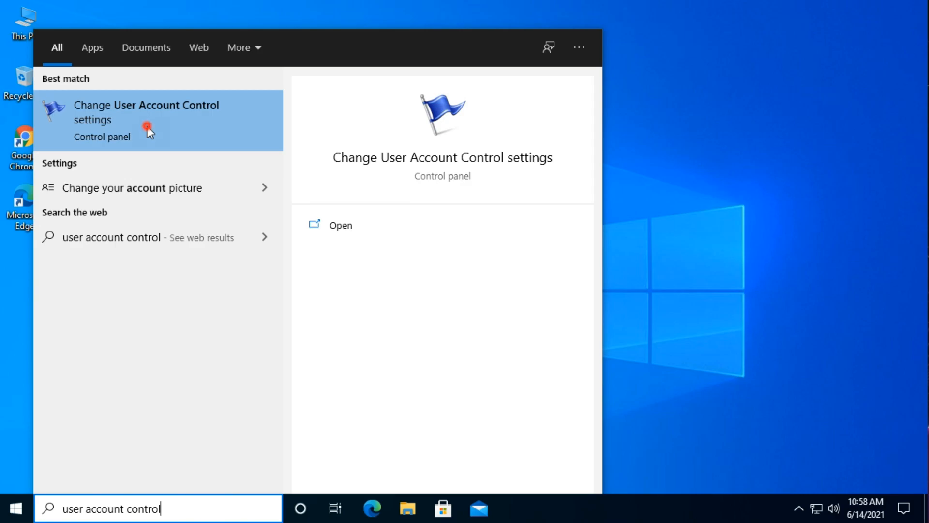
left_click(148, 127)
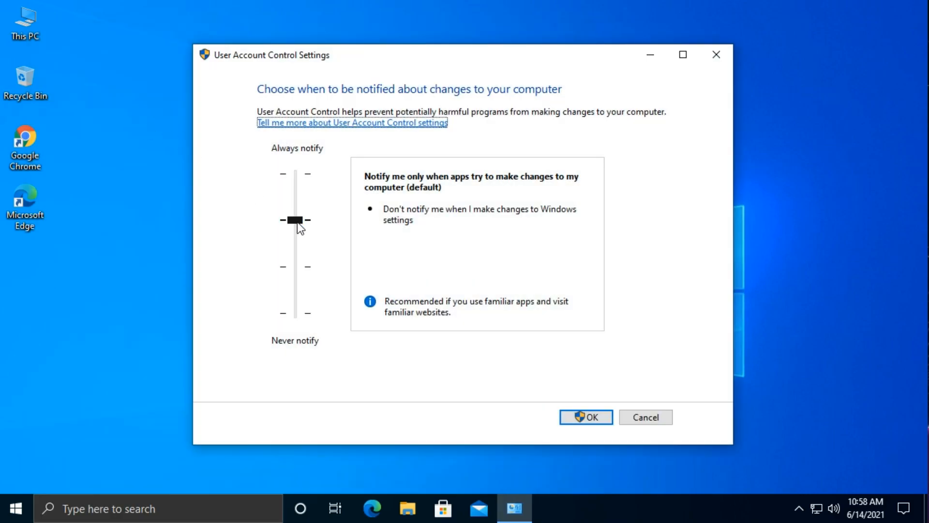
left_click_drag(298, 219, 300, 320)
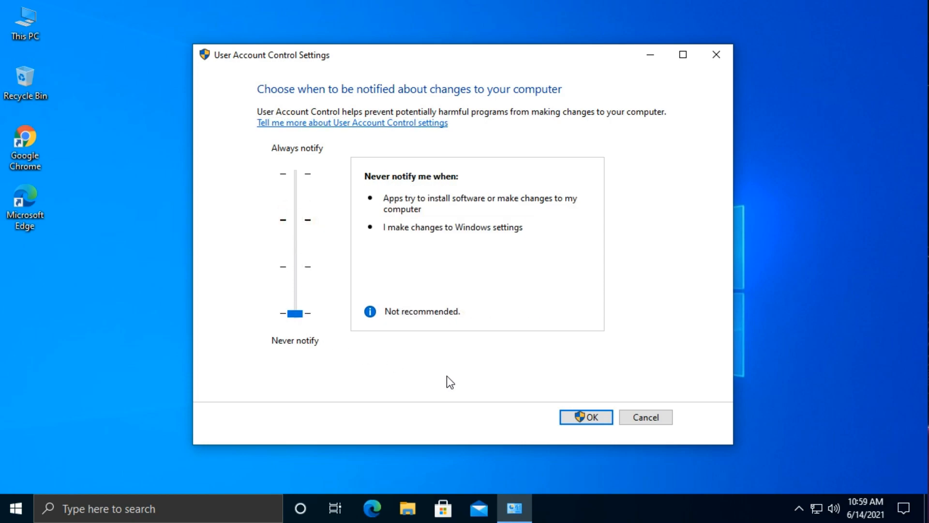
left_click(591, 418)
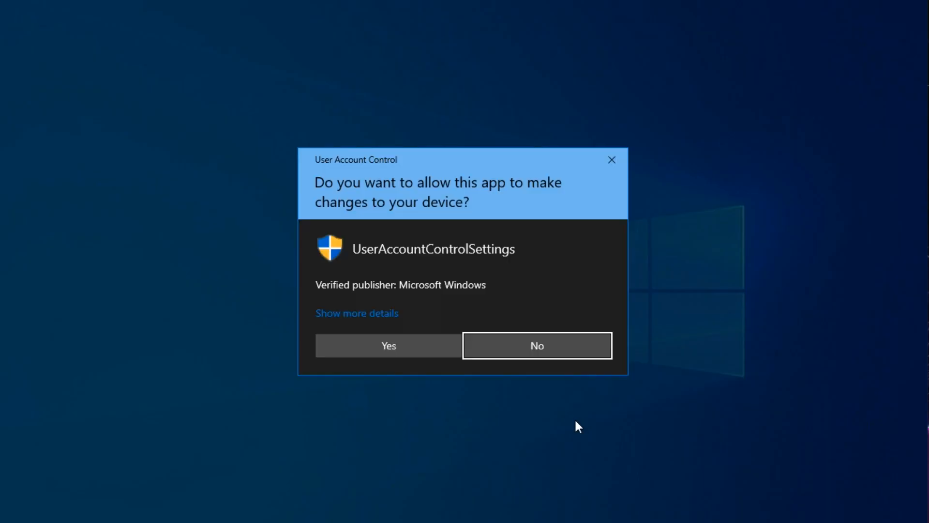
left_click(393, 346)
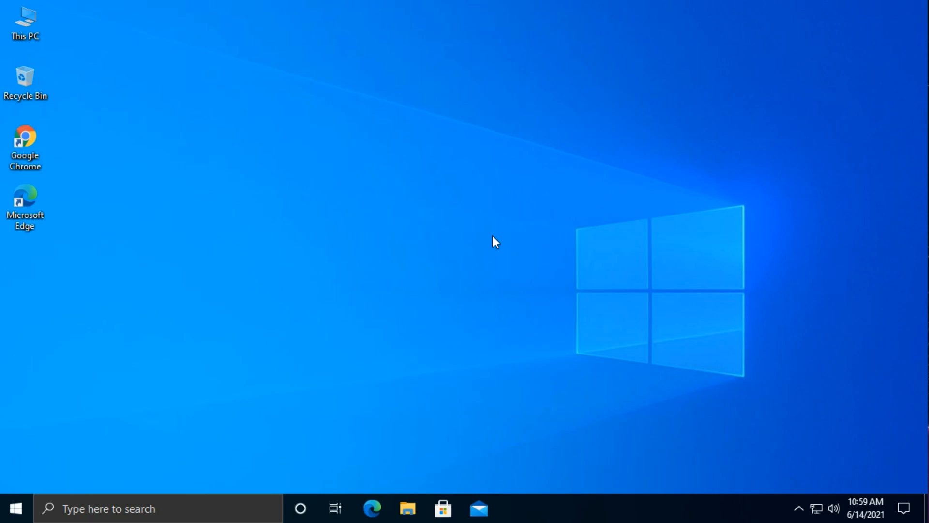
Step: Disable hiding extensions for known file types in File Explorer Options and apply the change
left_click(170, 507)
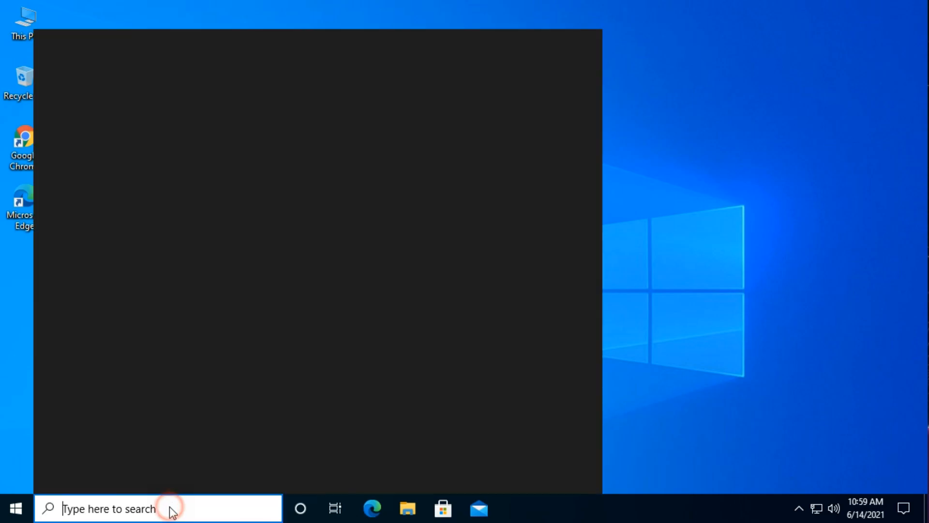
type("fi")
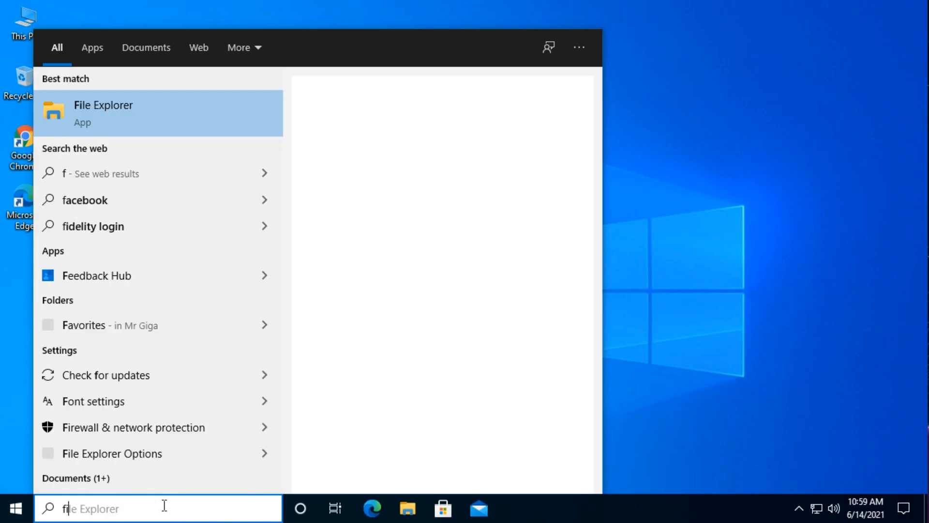
type("le explorer options")
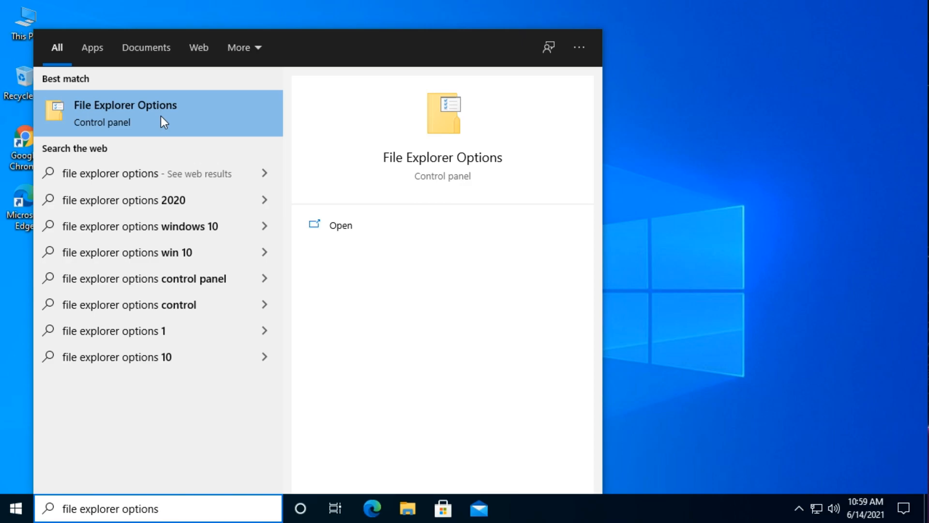
left_click(161, 116)
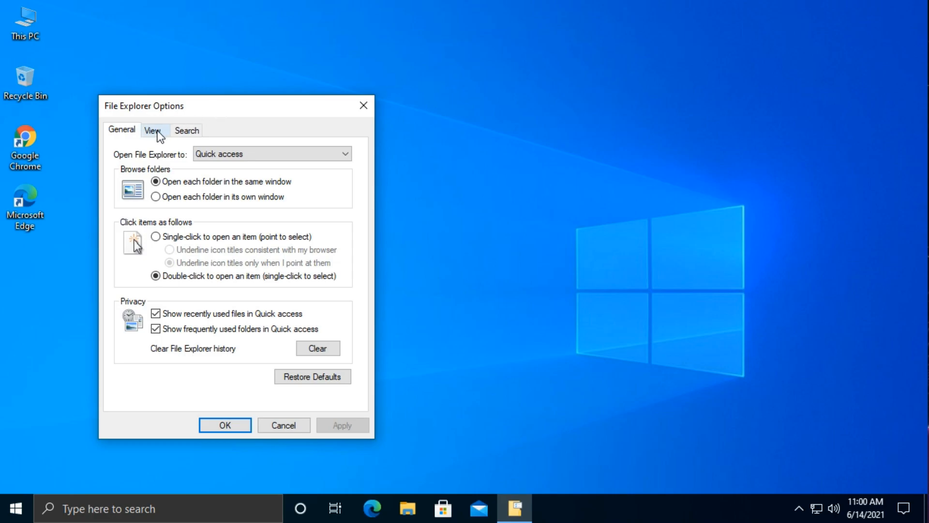
left_click(153, 130)
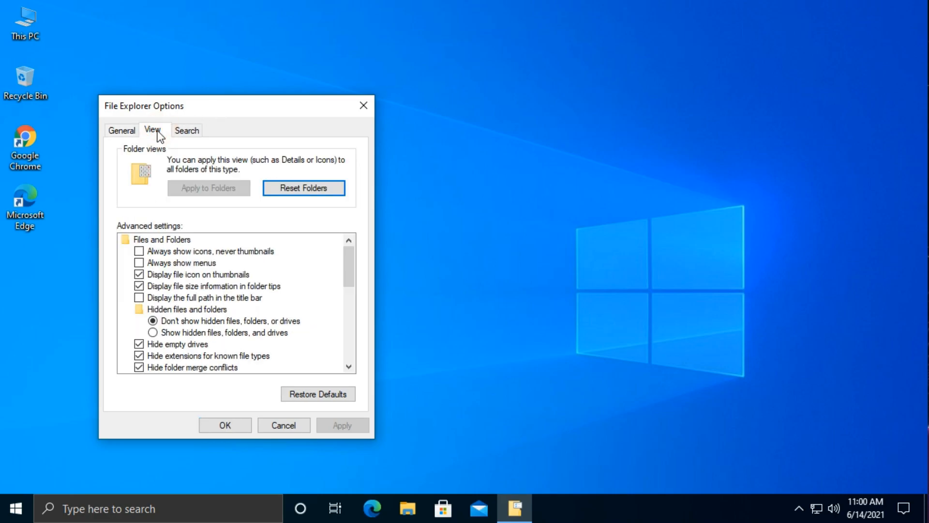
left_click(139, 357)
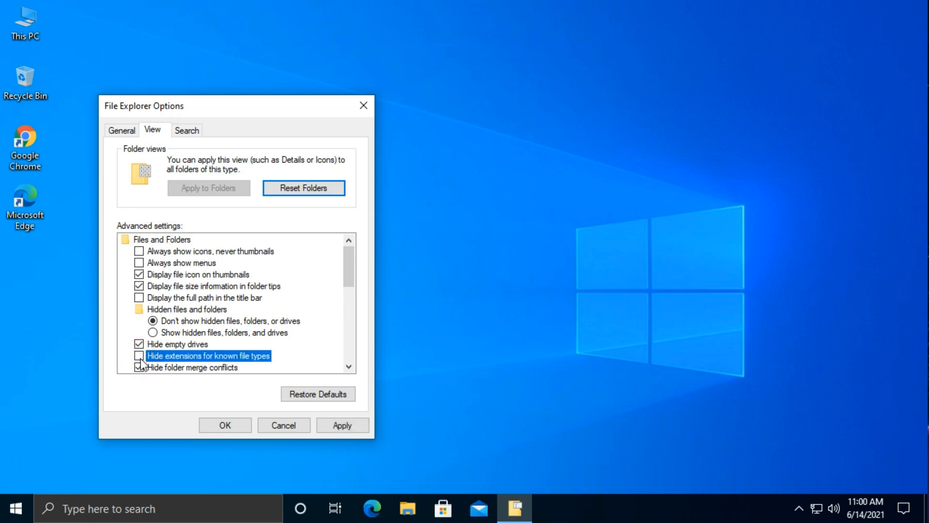
left_click(348, 428)
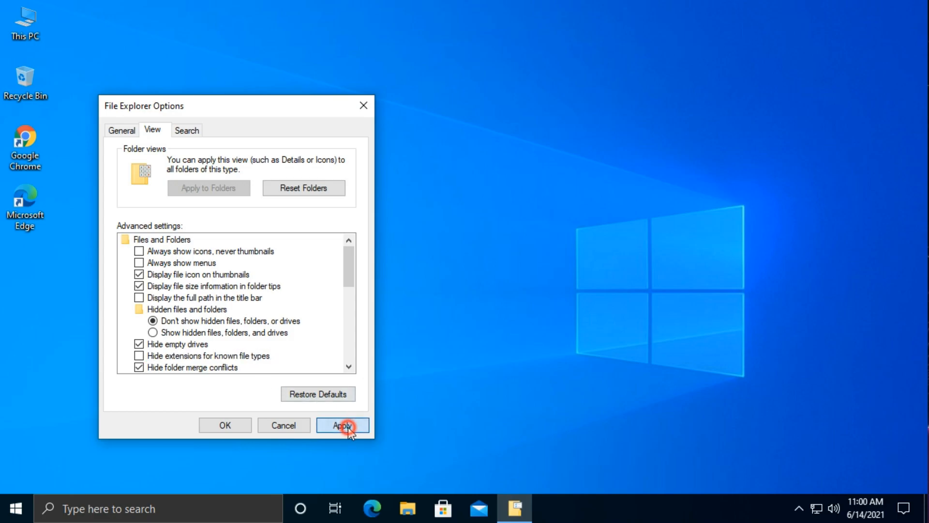
left_click(226, 425)
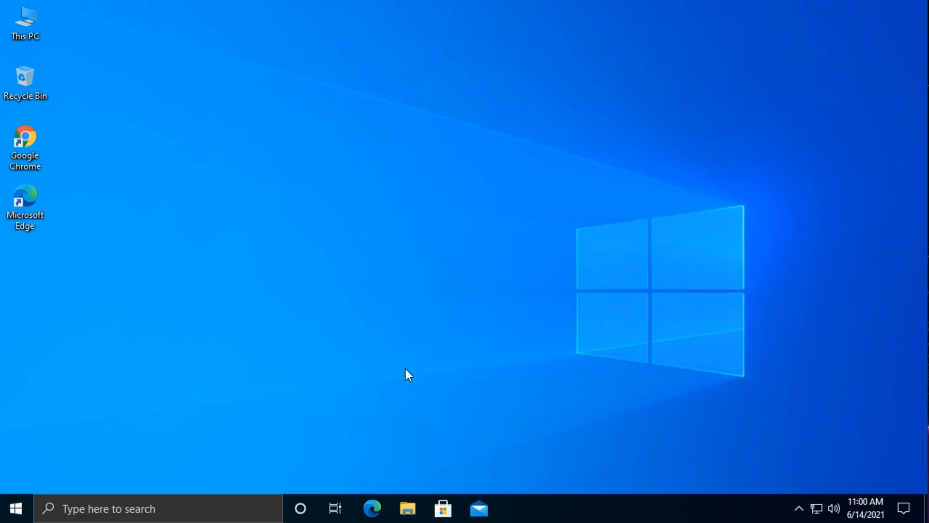
Step: Open a File Explorer window
left_click(409, 509)
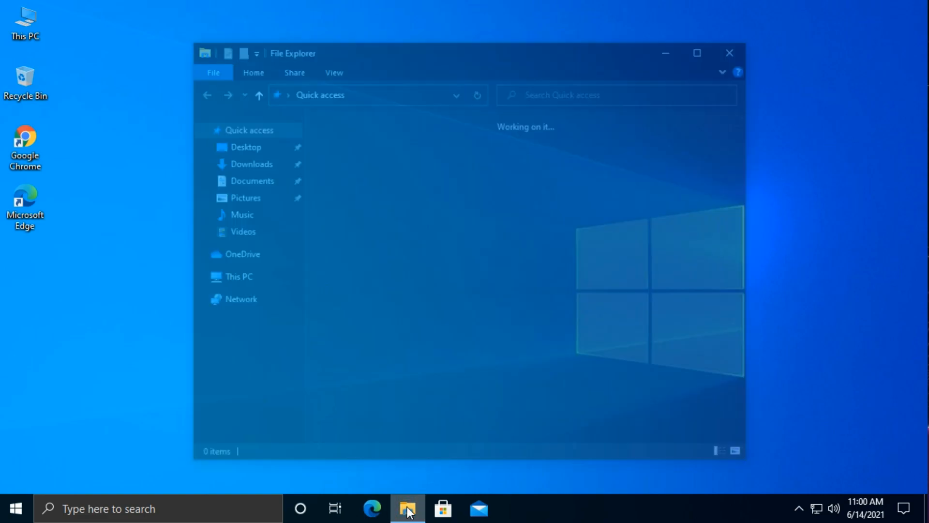